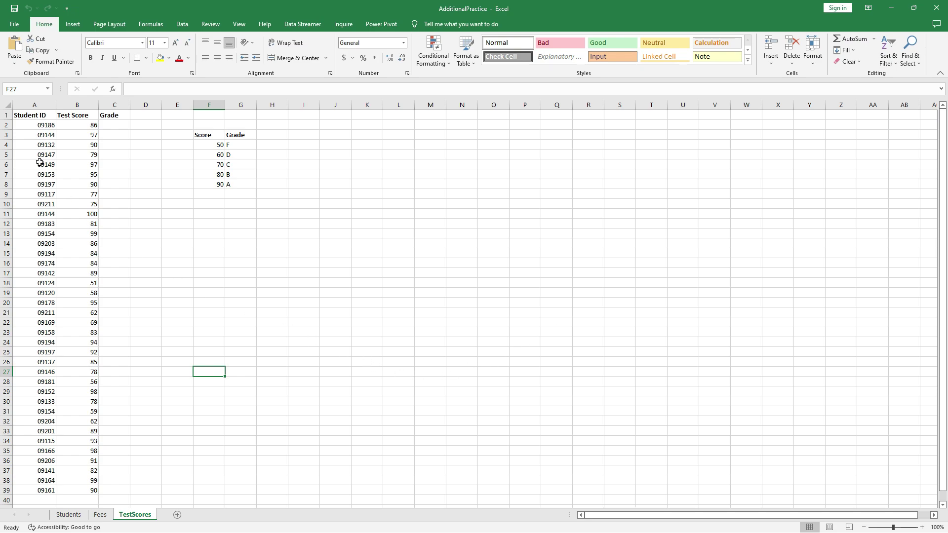
# Examine the list of student IDs and the Grade heading on the TestScores sheet
pyautogui.click(43, 124)
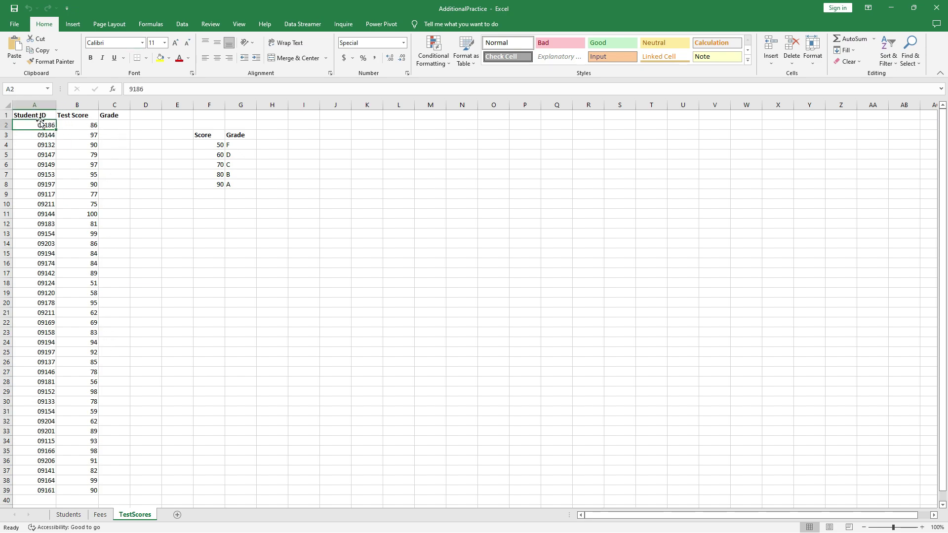
pyautogui.moveTo(43, 123); pyautogui.dragTo(39, 487)
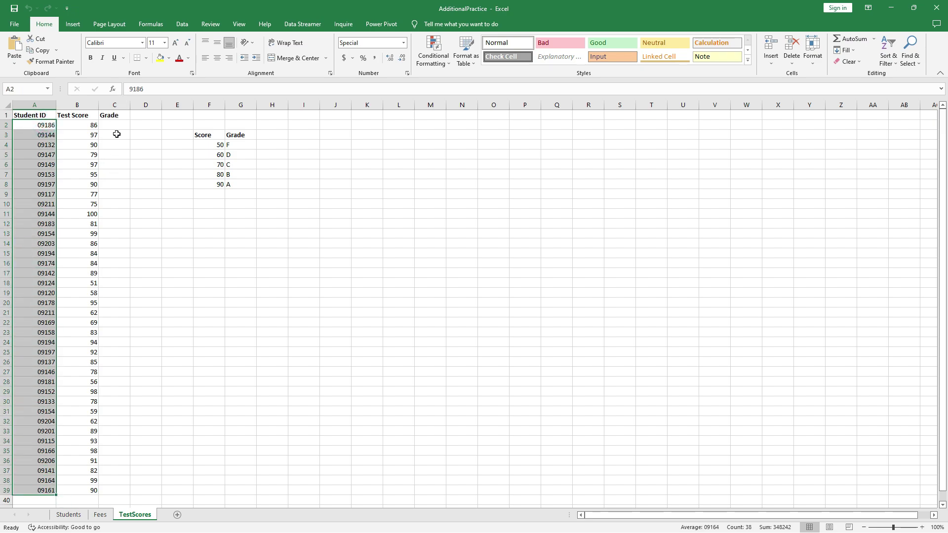
pyautogui.click(113, 117)
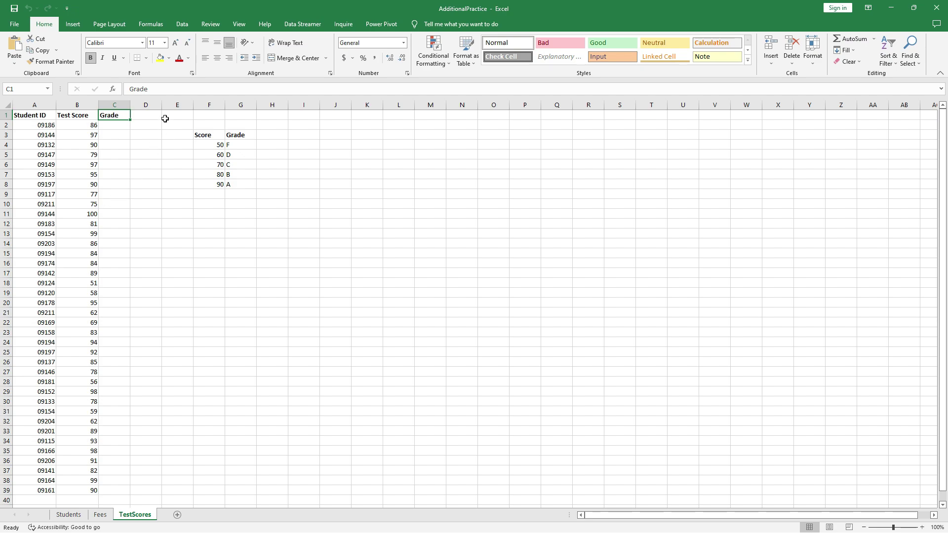
# Insert a blank column at column E of the TestScores sheet, shifting the Score and Grade scale over
pyautogui.moveTo(162, 105); pyautogui.dragTo(163, 104)
pyautogui.click(175, 104)
pyautogui.rightClick(174, 104)
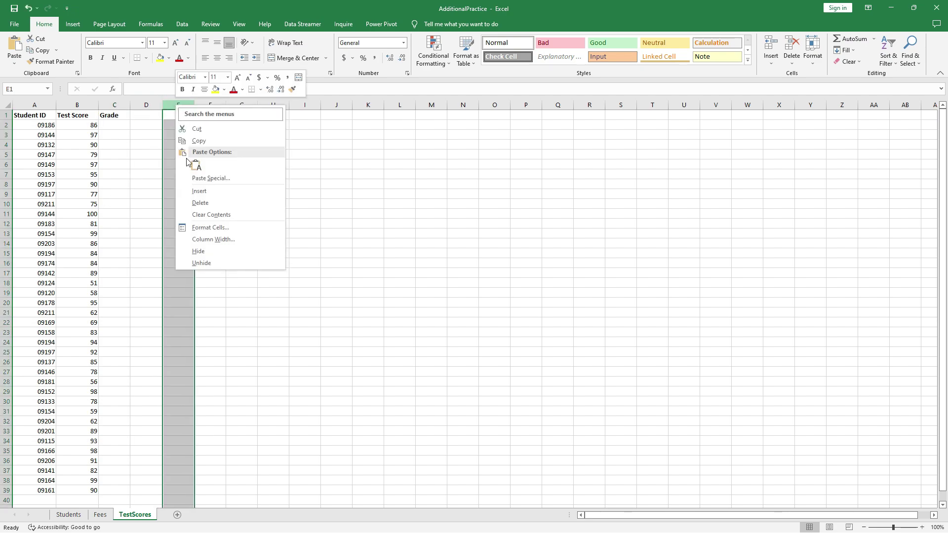
pyautogui.click(202, 190)
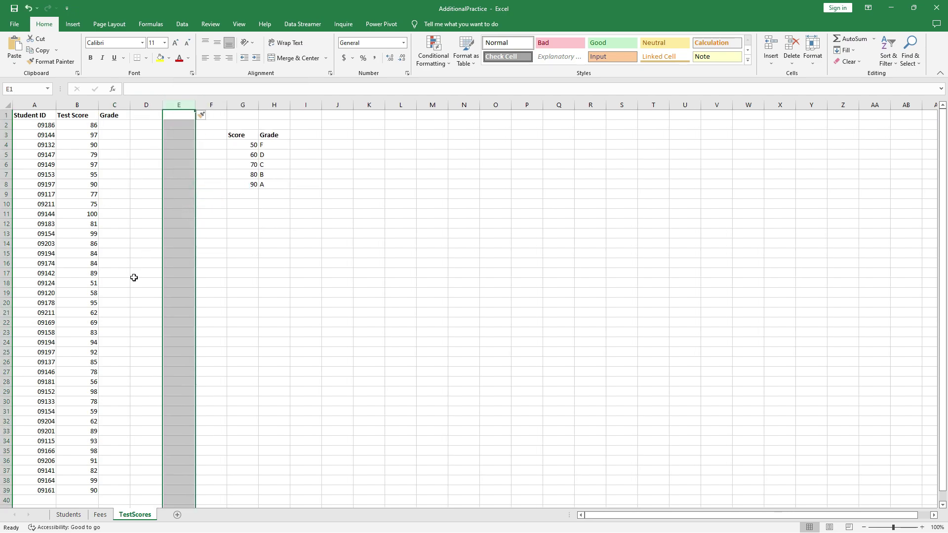
# Examine the University ID column on the Students sheet from the first record down to the last
pyautogui.click(68, 515)
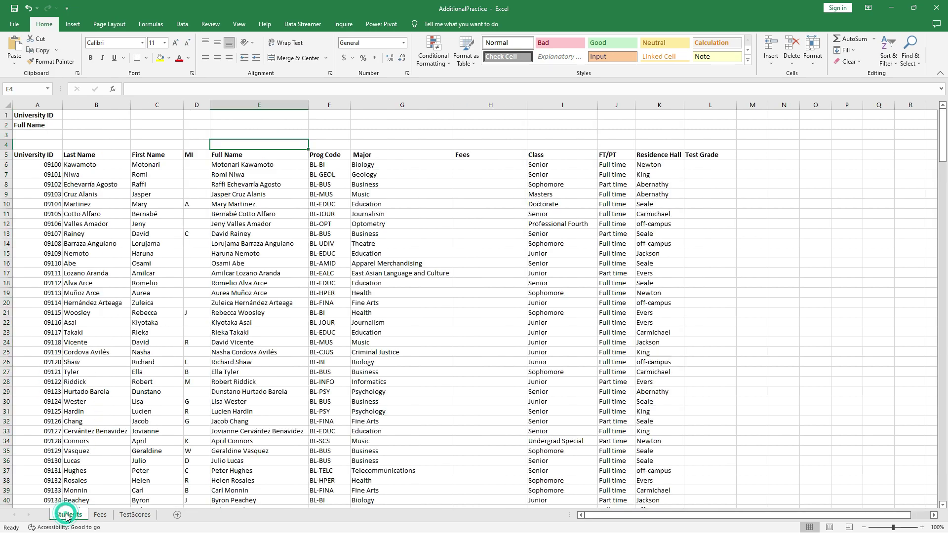
pyautogui.click(34, 106)
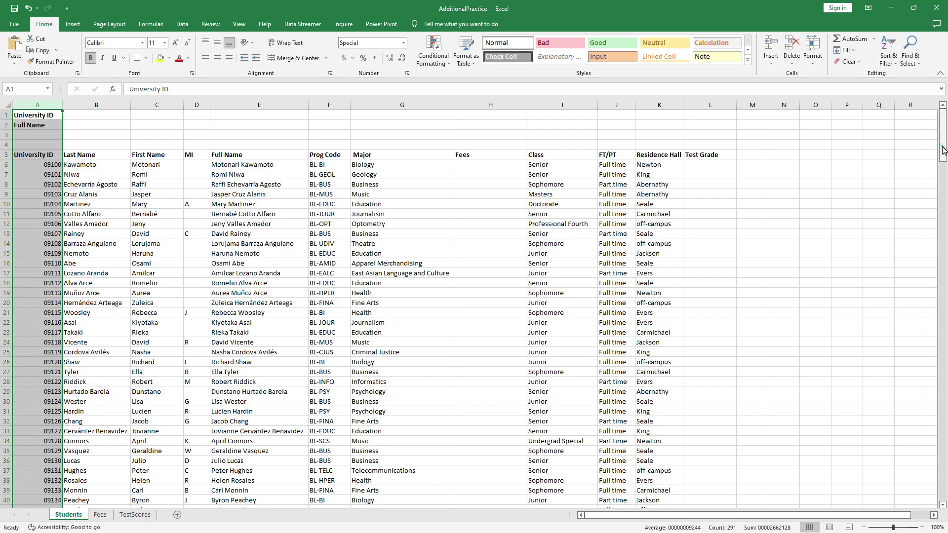
pyautogui.moveTo(943, 144); pyautogui.dragTo(945, 516)
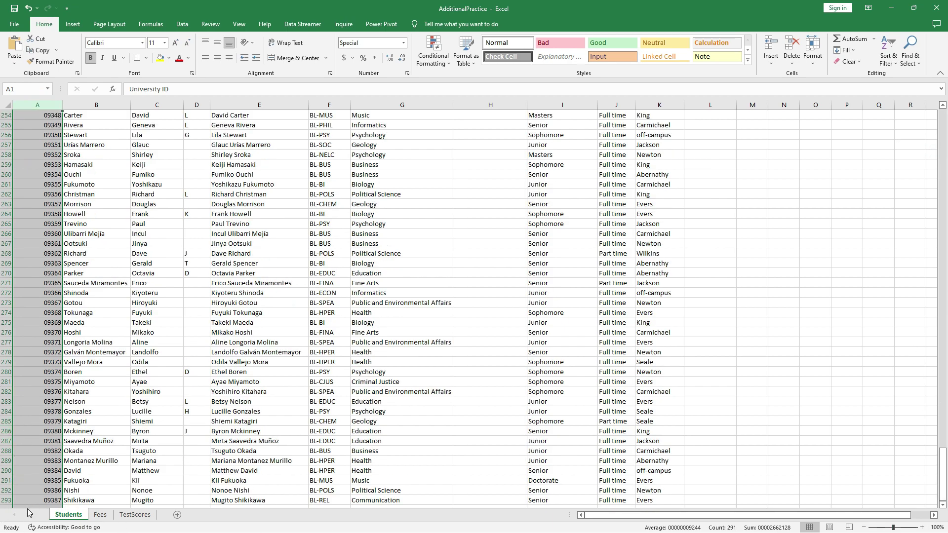
pyautogui.click(7, 471)
pyautogui.moveTo(944, 459); pyautogui.dragTo(939, 119)
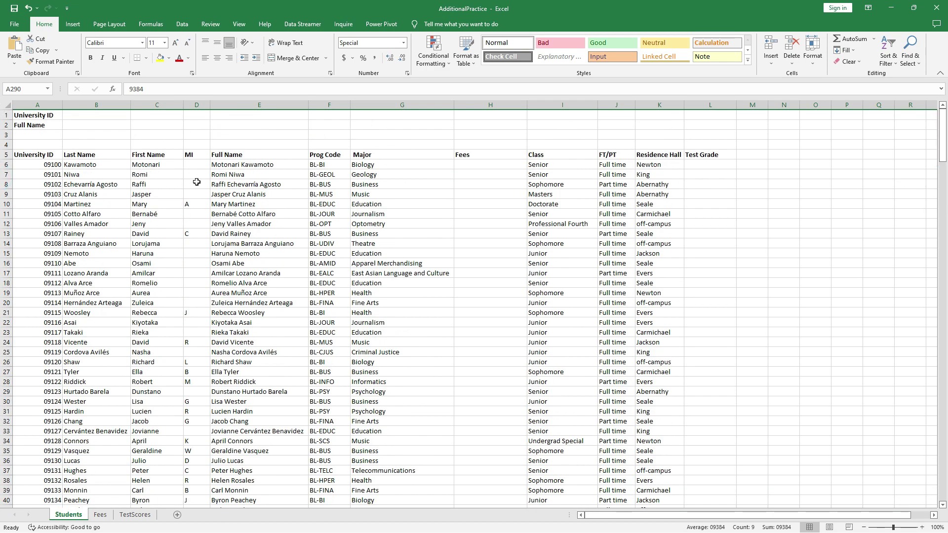
# Review the Students sheet columns for full name, program code, major, fees, class, FT/PT status, residence hall and test grade
pyautogui.click(171, 105)
pyautogui.click(279, 106)
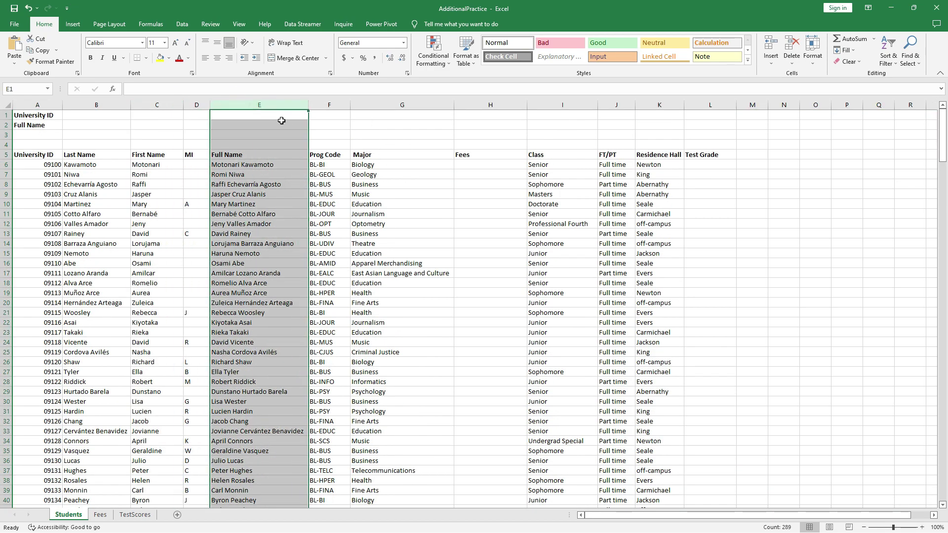
pyautogui.click(324, 104)
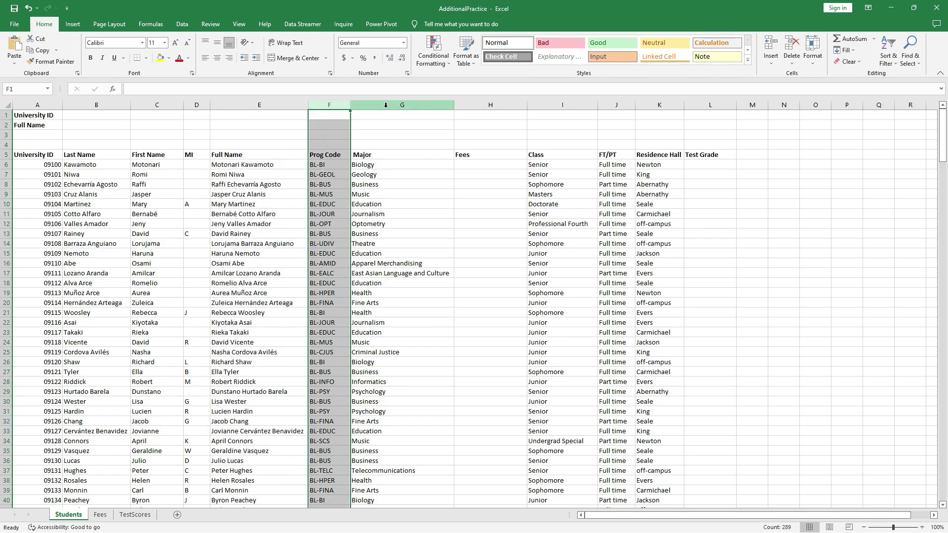
pyautogui.click(386, 105)
pyautogui.click(495, 107)
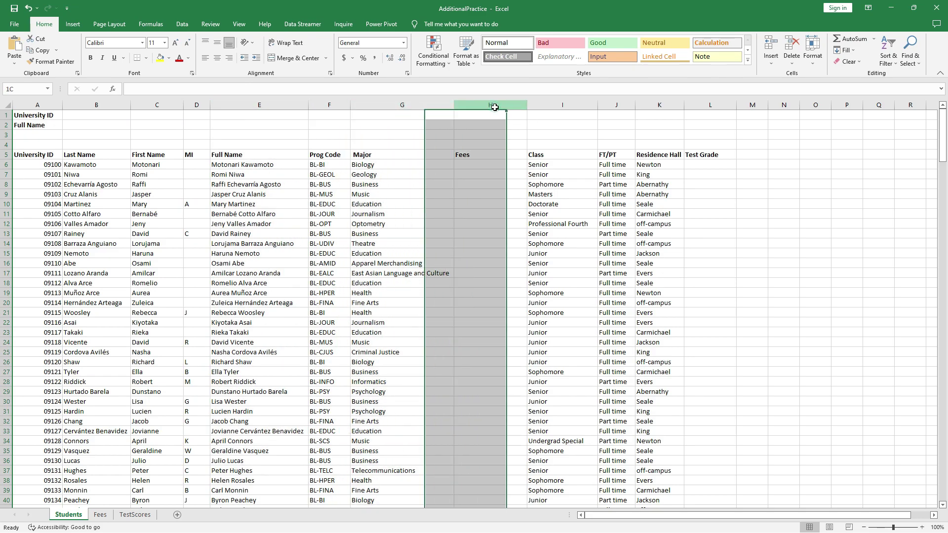
pyautogui.click(549, 106)
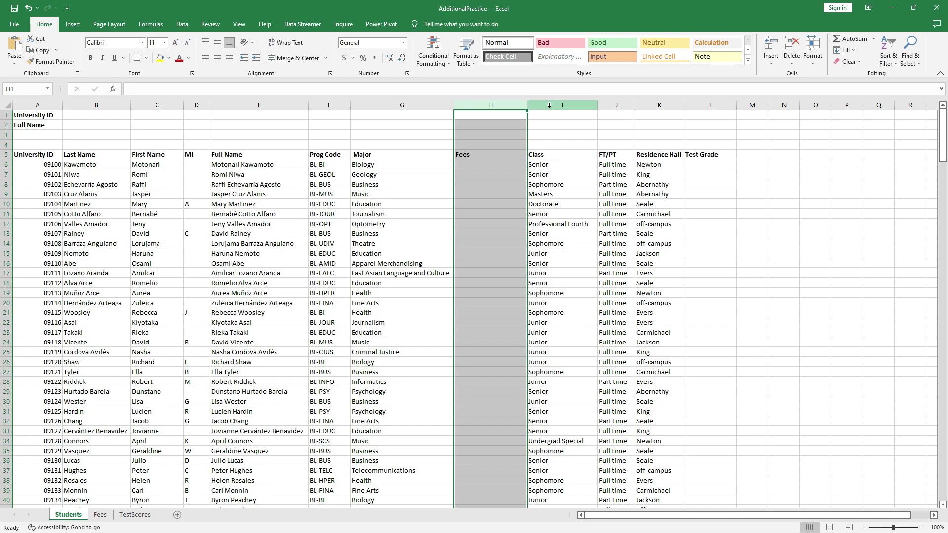
pyautogui.click(550, 105)
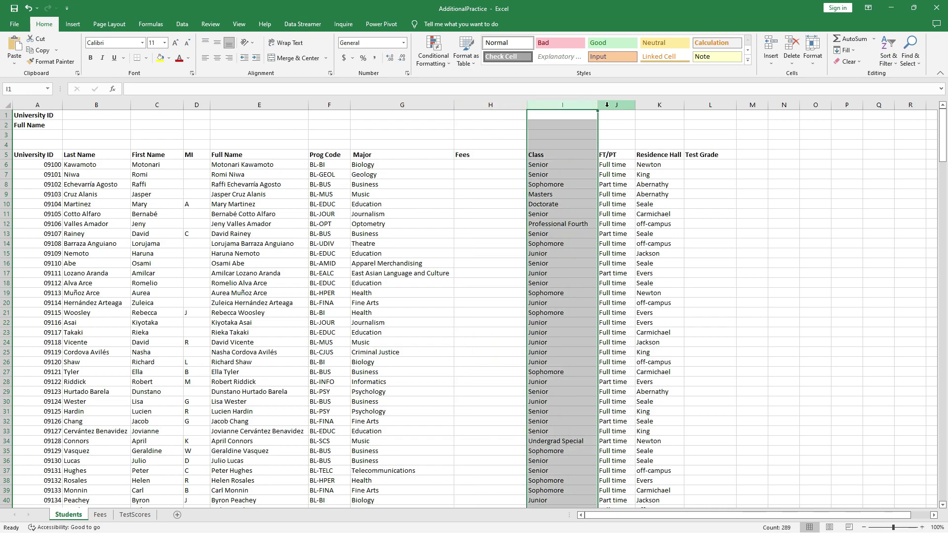
pyautogui.click(607, 105)
pyautogui.click(657, 103)
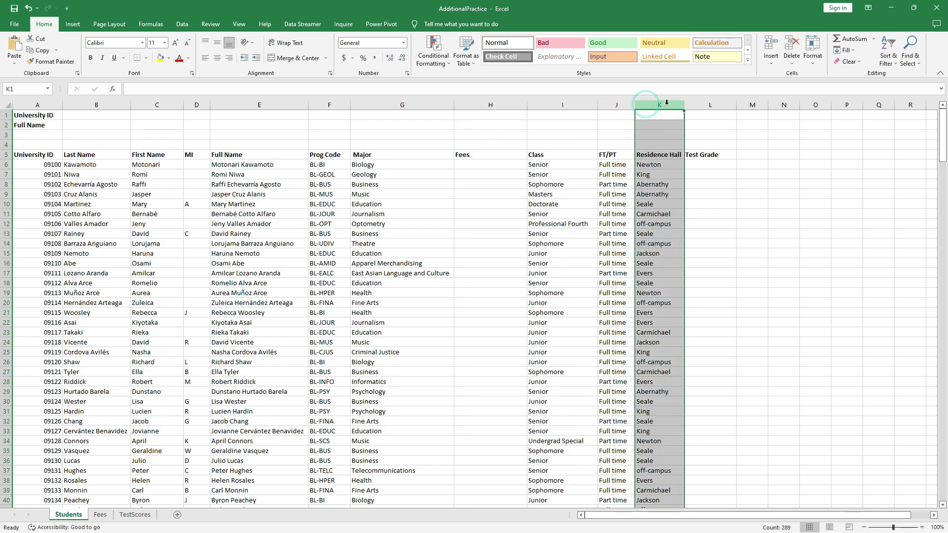
pyautogui.click(704, 106)
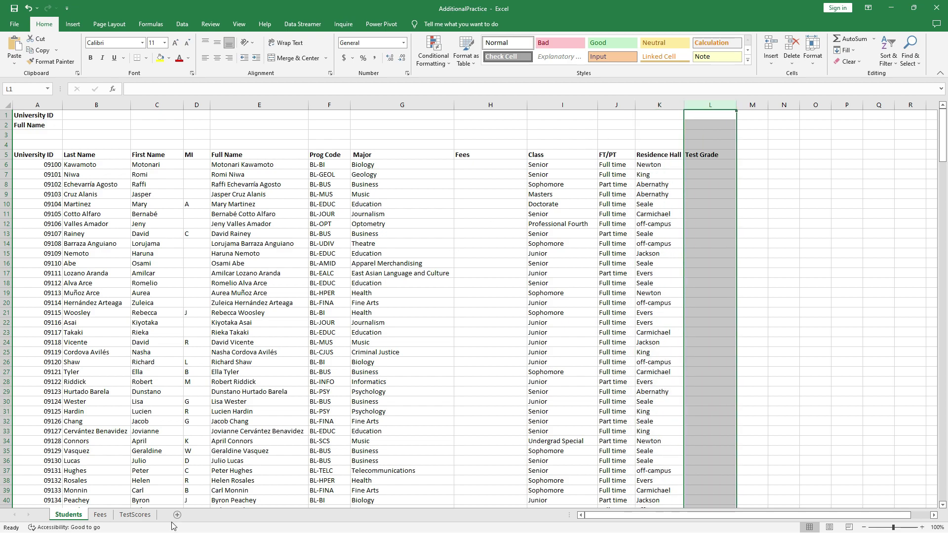
# Review the program fees on the Fees sheet, plus the student IDs, test scores and grading scale on the TestScores sheet
pyautogui.click(100, 515)
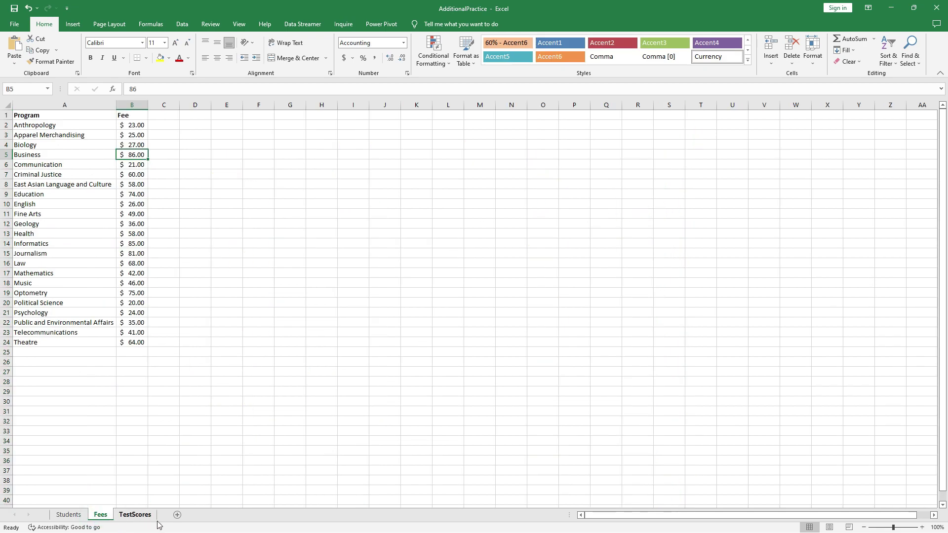
pyautogui.click(135, 516)
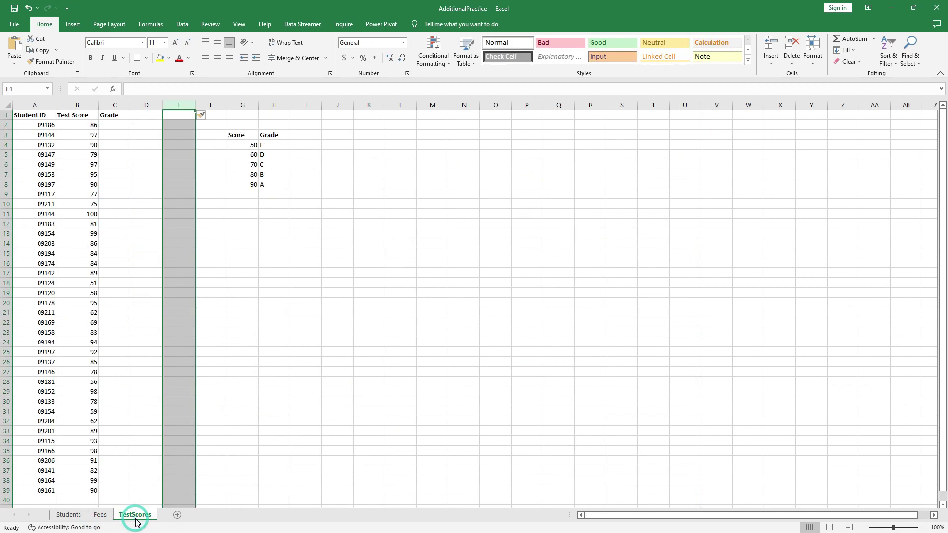
pyautogui.click(97, 515)
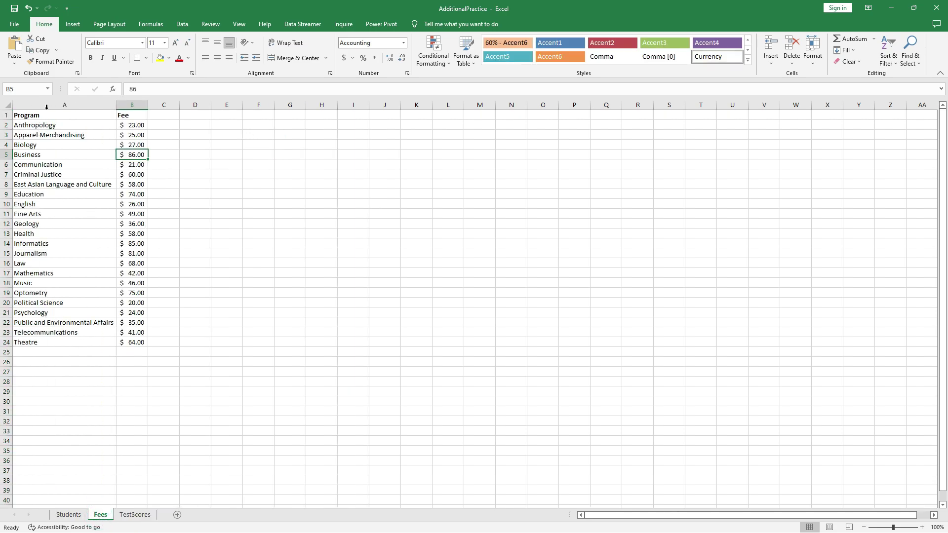
pyautogui.click(46, 107)
pyautogui.click(132, 105)
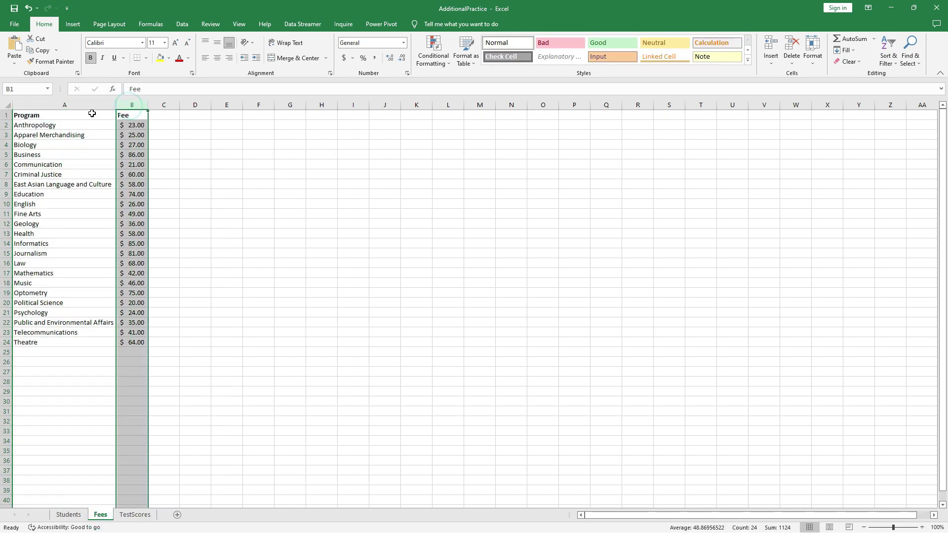
pyautogui.click(139, 516)
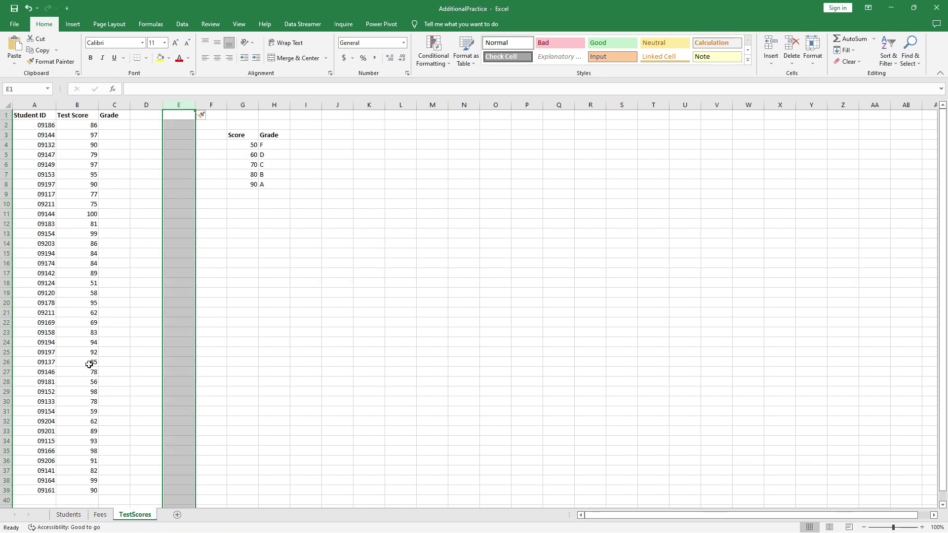
pyautogui.moveTo(37, 118); pyautogui.dragTo(49, 492)
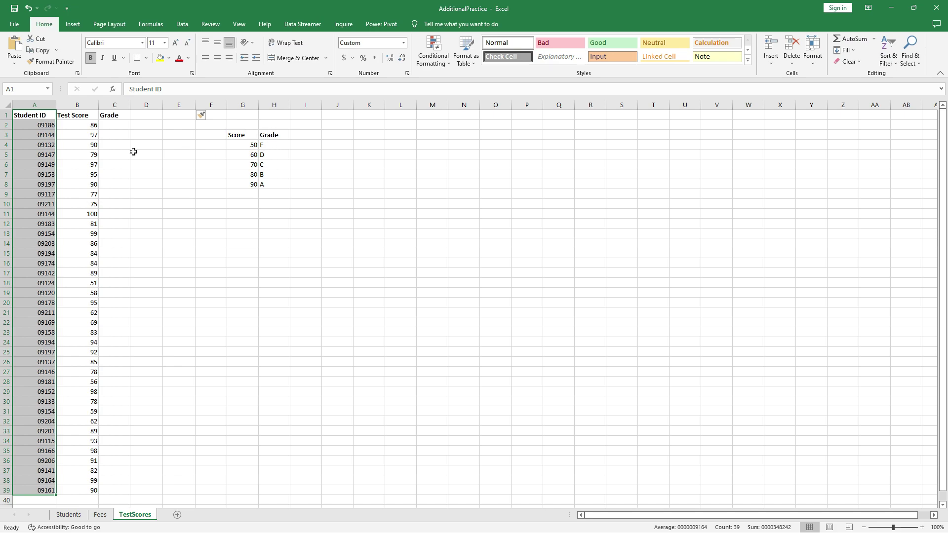
pyautogui.moveTo(90, 125); pyautogui.dragTo(93, 489)
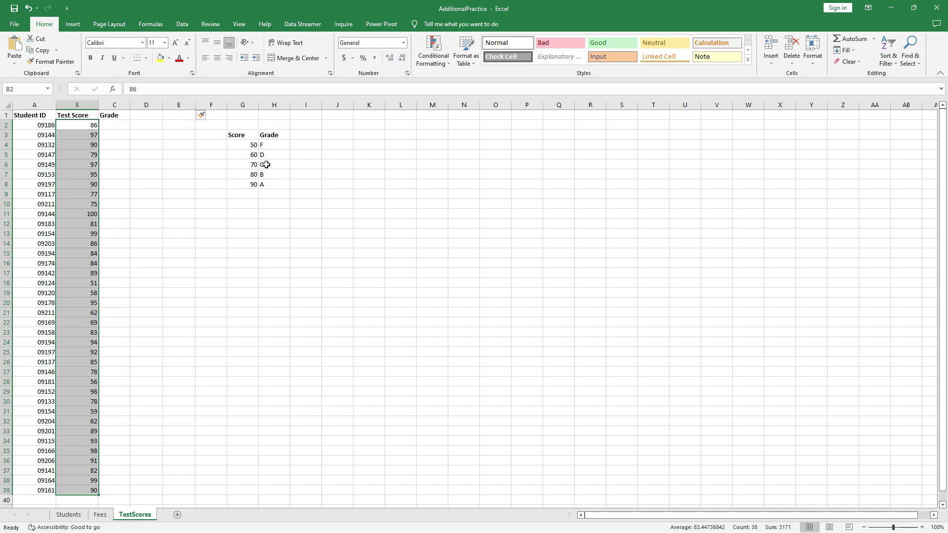
pyautogui.moveTo(233, 134); pyautogui.dragTo(286, 195)
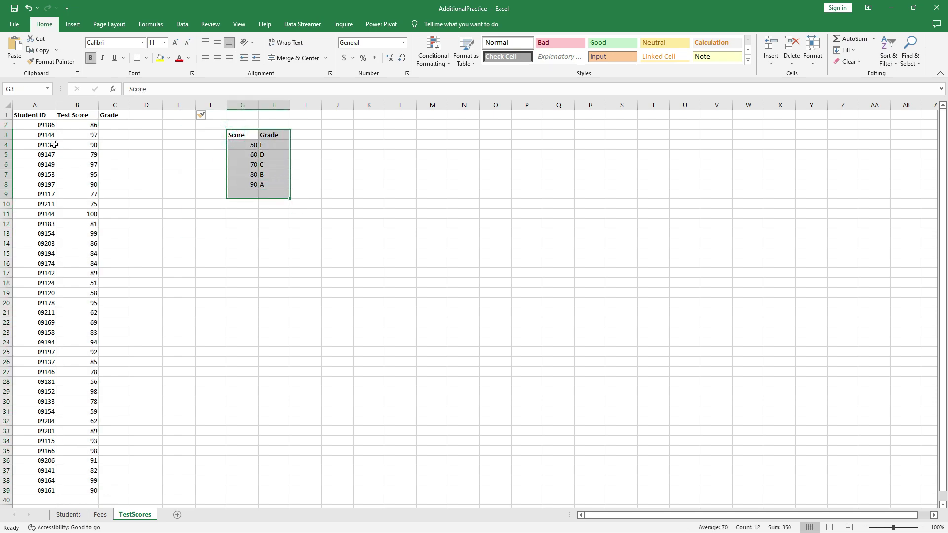
# Start a VLOOKUP formula in C2, the first cell under Grade on the TestScores sheet
pyautogui.click(109, 126)
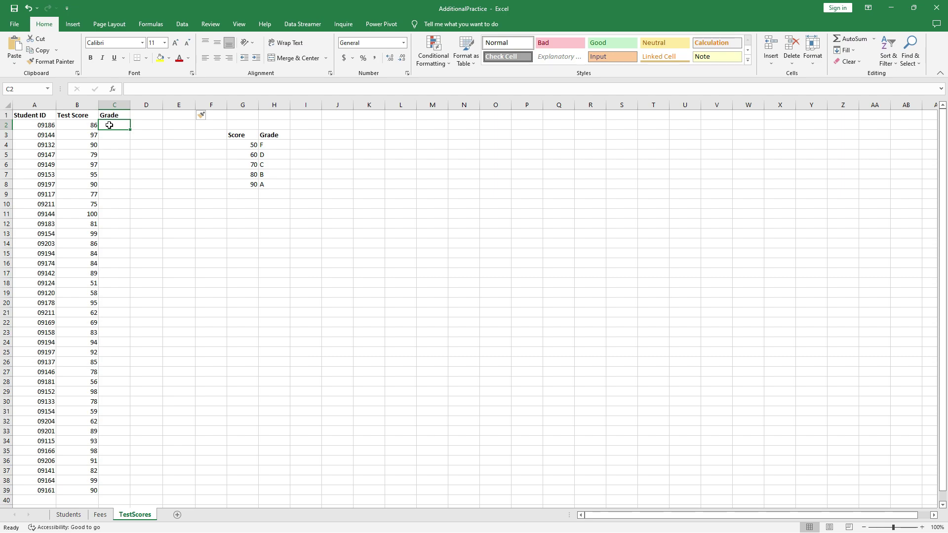
pyautogui.write('=')
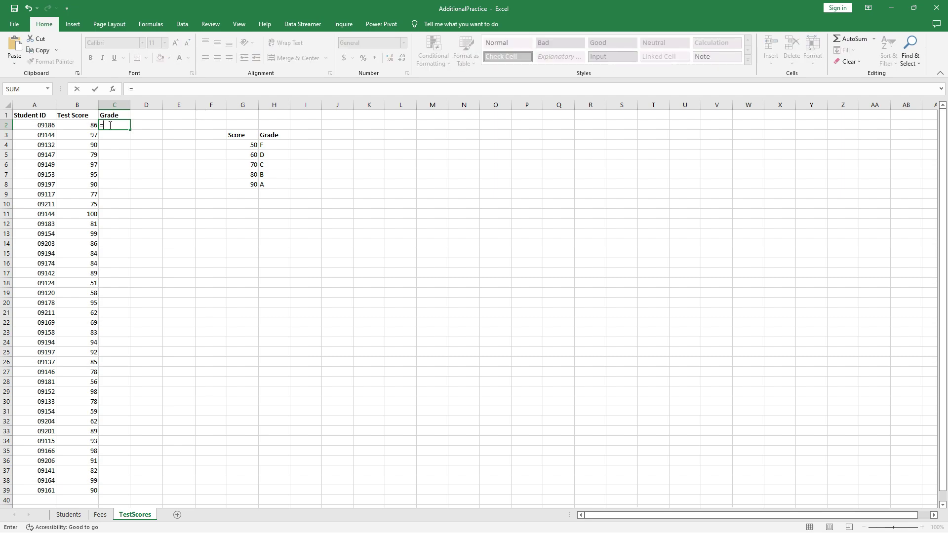
pyautogui.write('vlook')
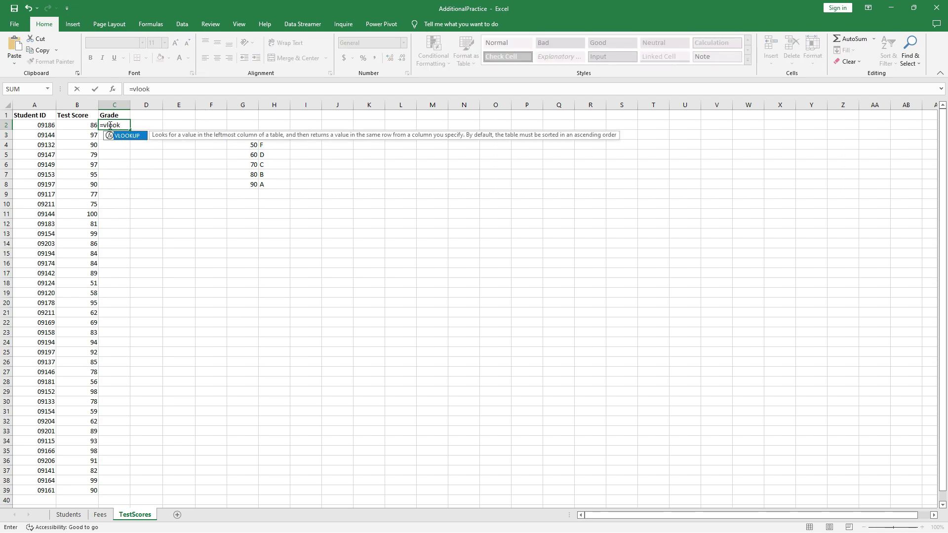
pyautogui.click(136, 143)
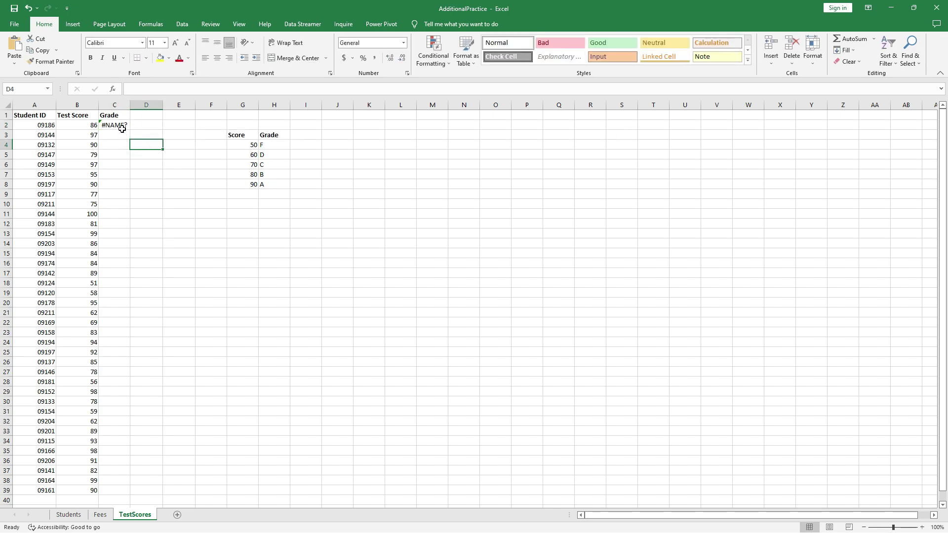
pyautogui.click(120, 127)
pyautogui.click(155, 91)
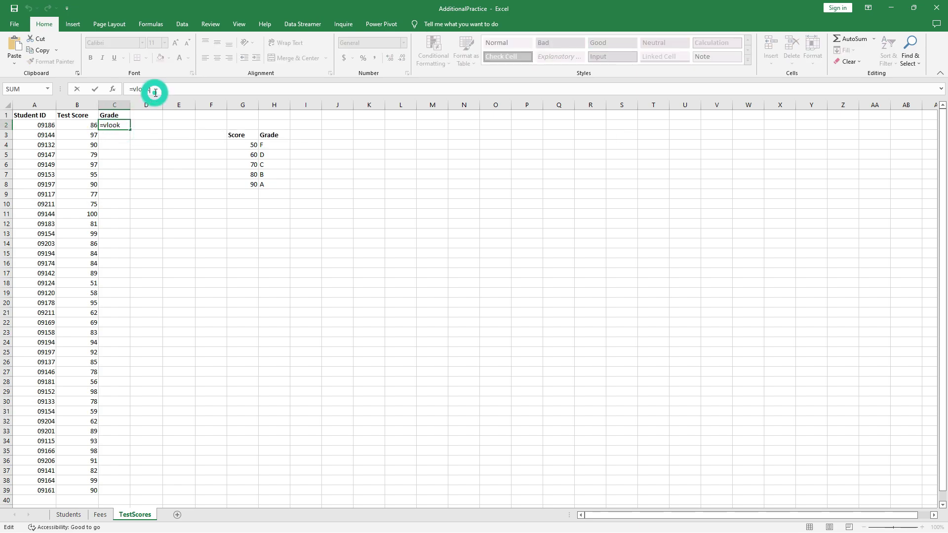
pyautogui.write('up')
pyautogui.doubleClick(157, 106)
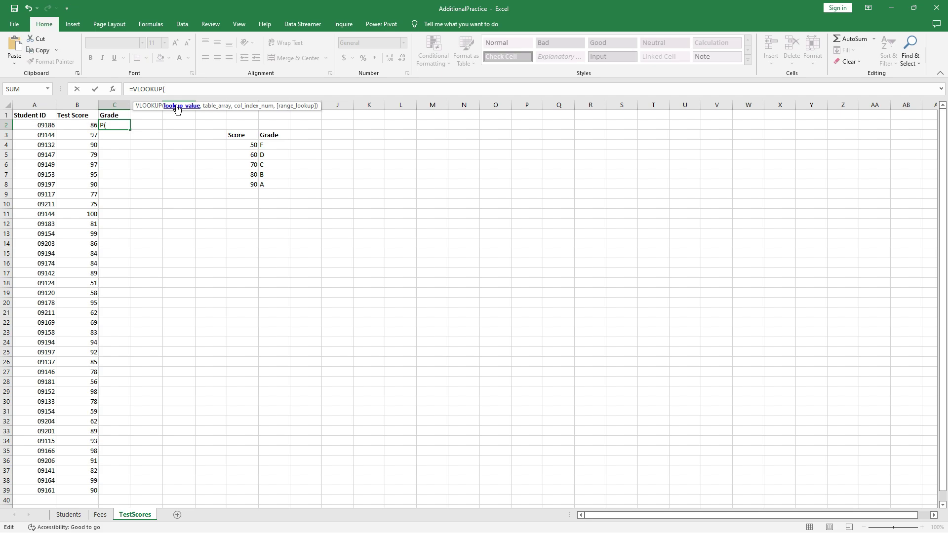
# Complete the VLOOKUP in C2 with lookup value B2, table array G4:H8, column index 2 and approximate match 1
pyautogui.click(82, 126)
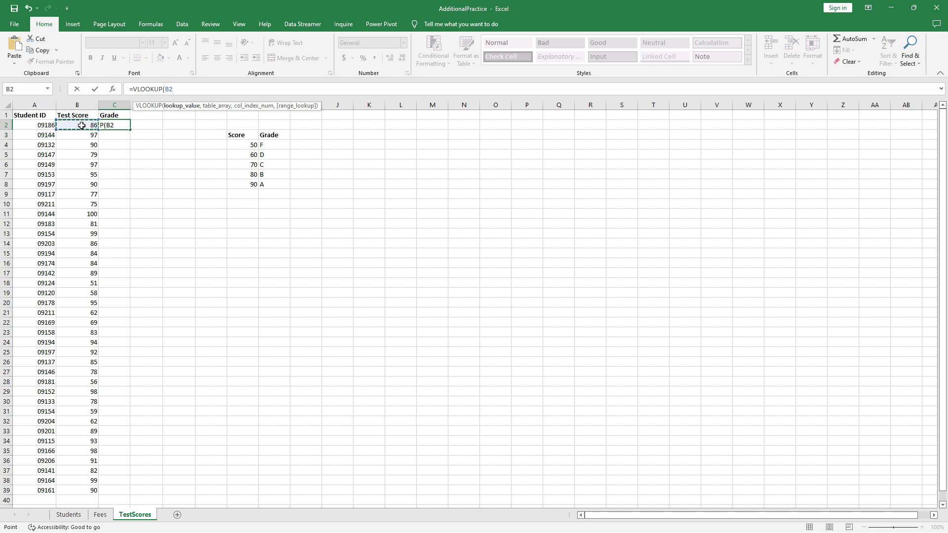
pyautogui.write(',')
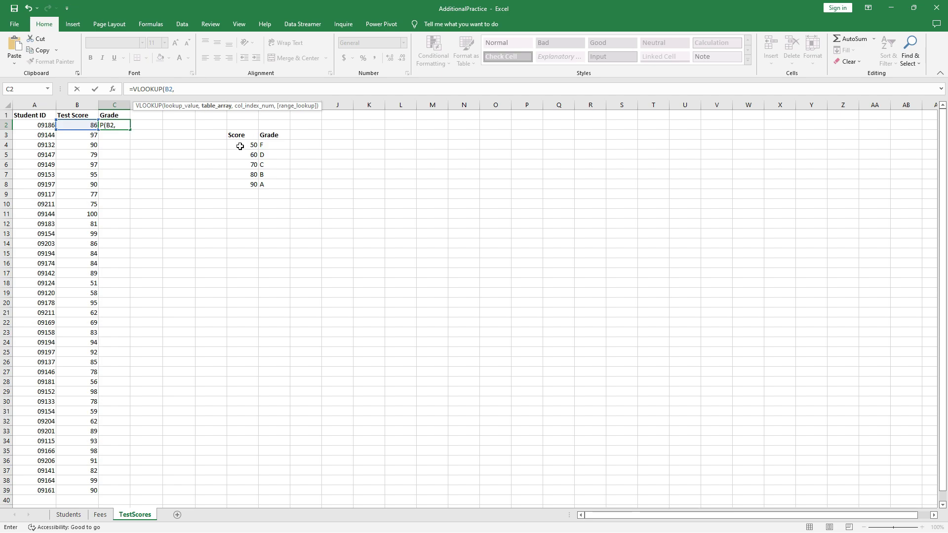
pyautogui.moveTo(239, 144); pyautogui.dragTo(273, 186)
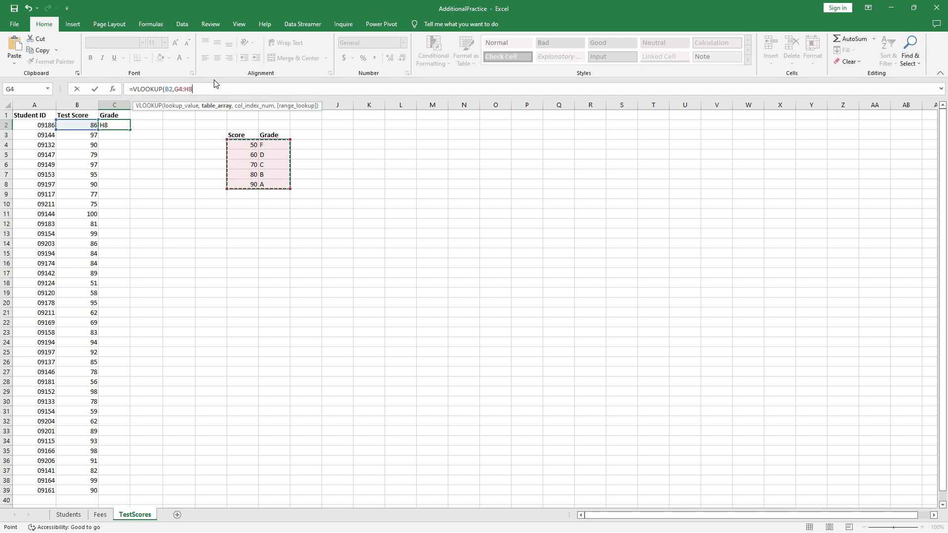
pyautogui.write(',2')
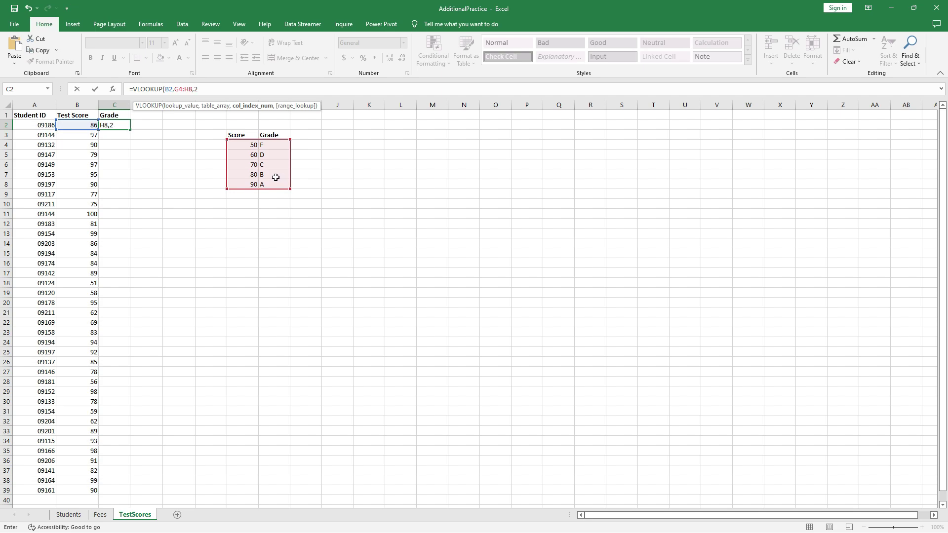
pyautogui.write(',1')
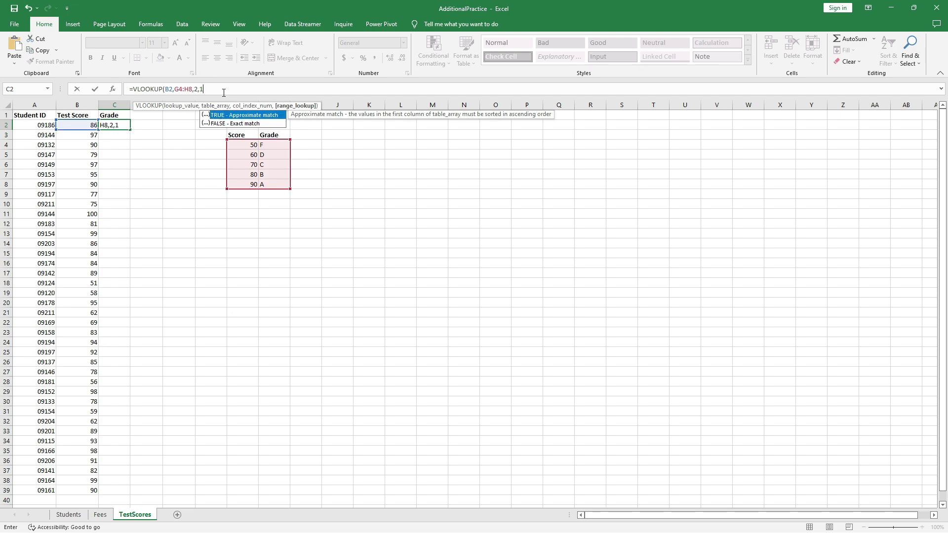
pyautogui.write('_')
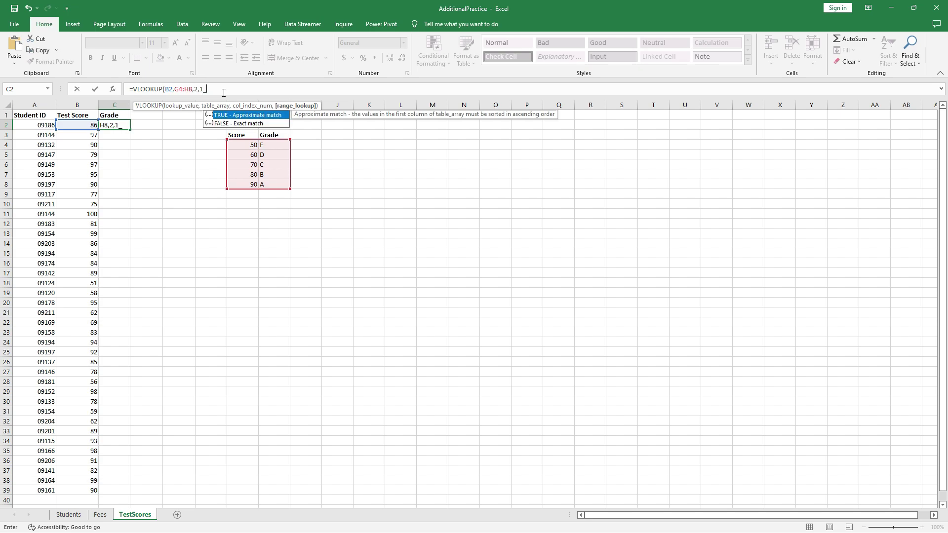
pyautogui.press('BackSpace')
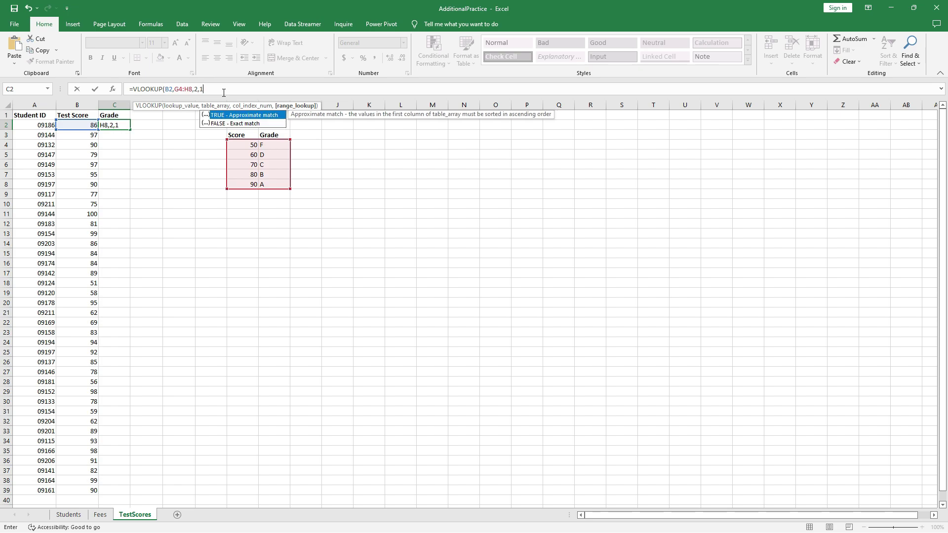
pyautogui.write(')')
pyautogui.press('Return')
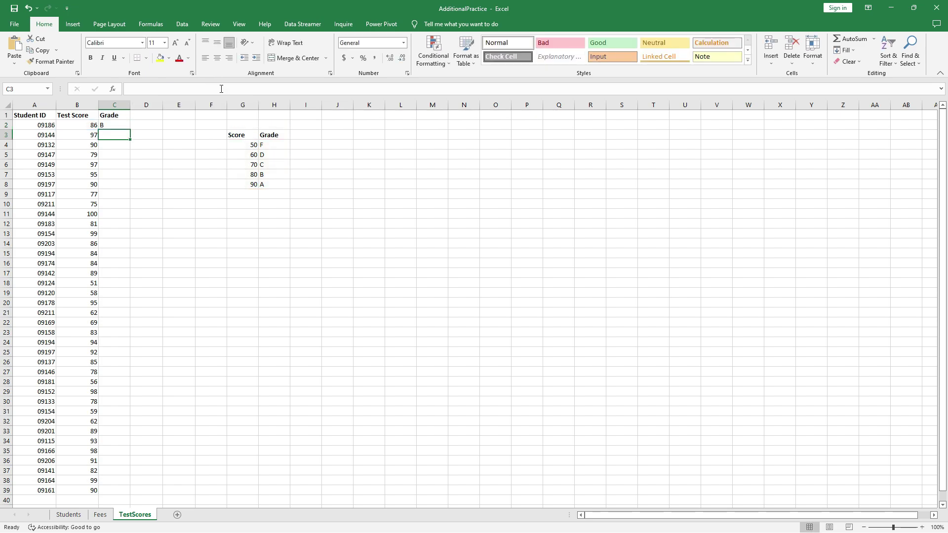
# Compare the first student's test score and grade with the 80-point row of the score and grade table
pyautogui.click(108, 124)
pyautogui.click(91, 124)
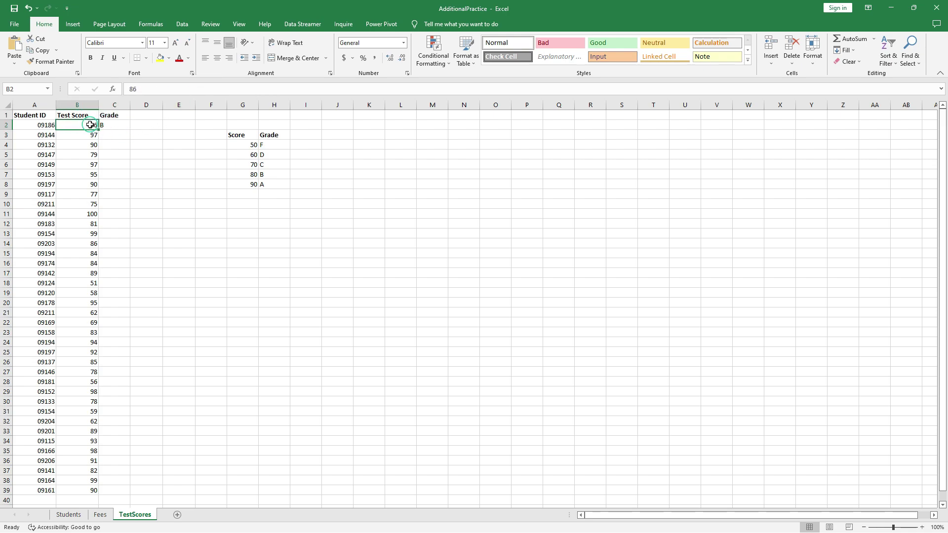
pyautogui.moveTo(90, 125); pyautogui.dragTo(108, 124)
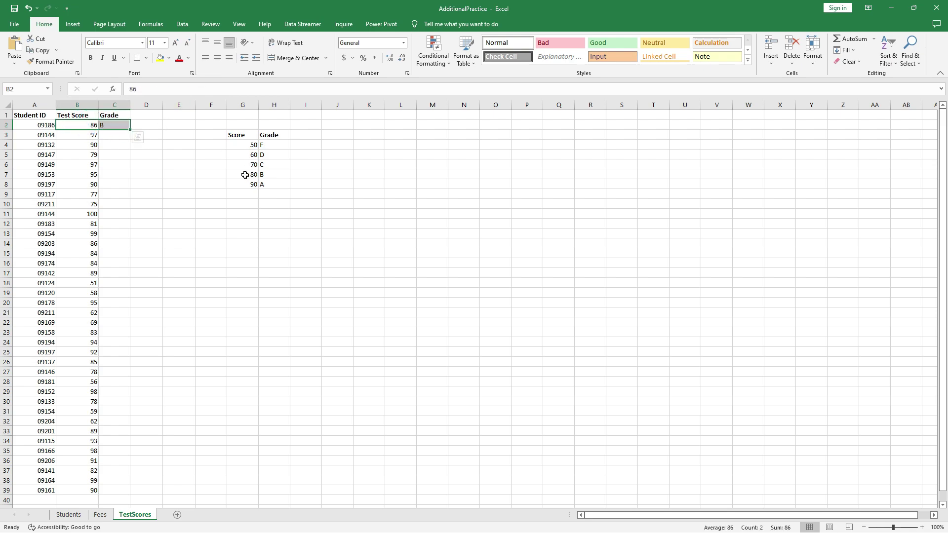
pyautogui.moveTo(250, 174); pyautogui.dragTo(269, 174)
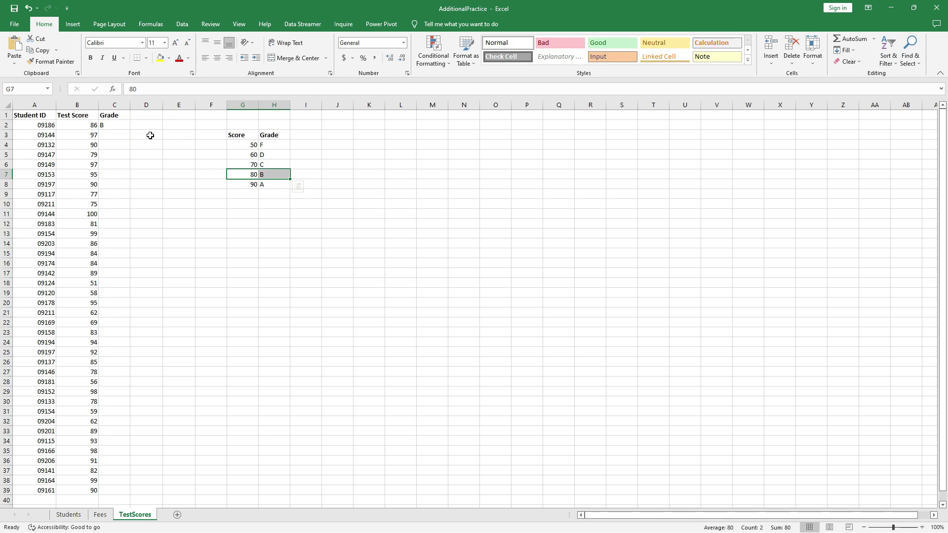
# Fill the relative-reference VLOOKUP from C2 down the Grade column to C39
pyautogui.click(111, 125)
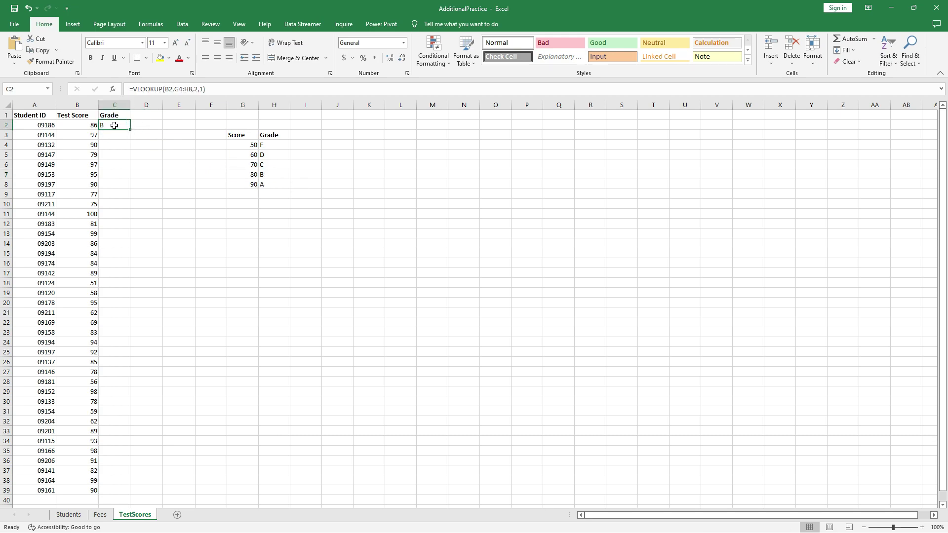
pyautogui.click(112, 134)
pyautogui.click(112, 125)
pyautogui.click(113, 132)
pyautogui.click(119, 125)
pyautogui.doubleClick(130, 130)
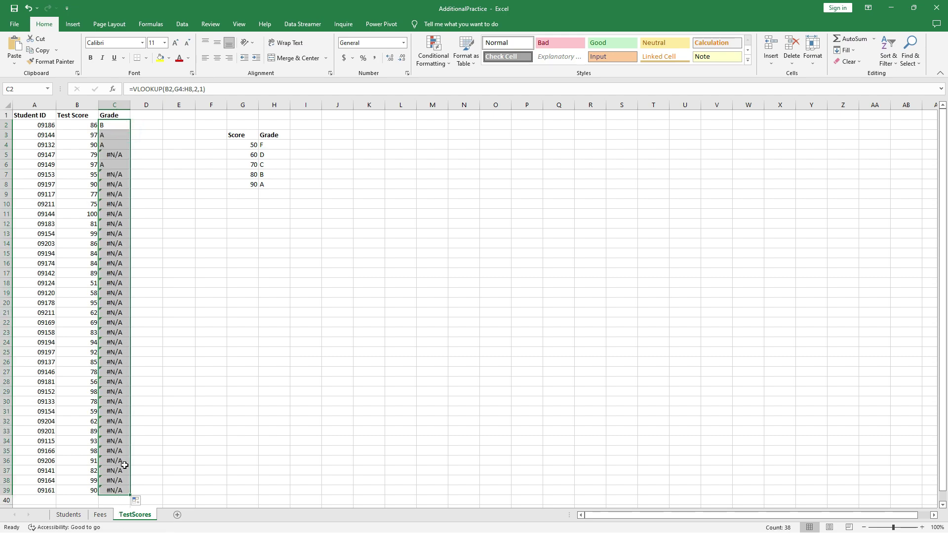
# Make the table array in the C2 VLOOKUP absolute as $G$4:$H$8
pyautogui.click(115, 124)
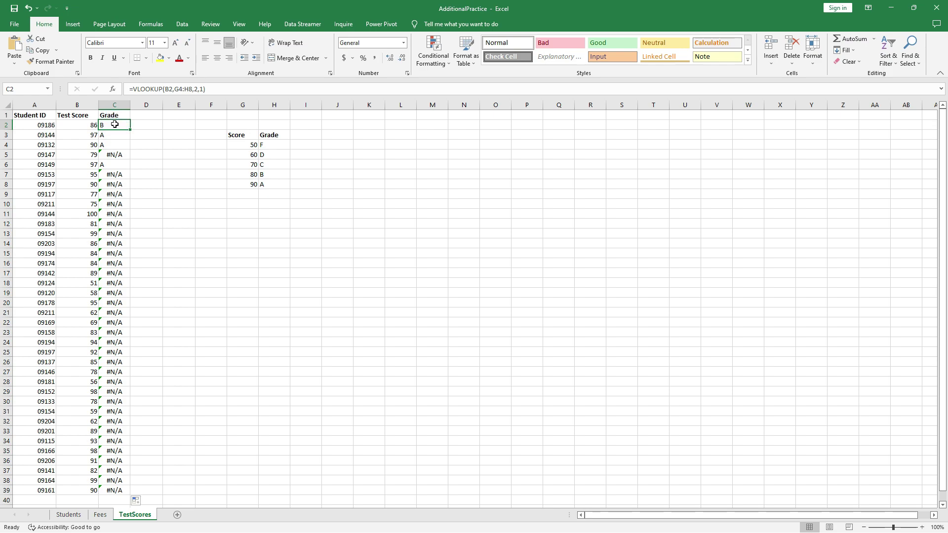
pyautogui.moveTo(254, 144); pyautogui.dragTo(277, 182)
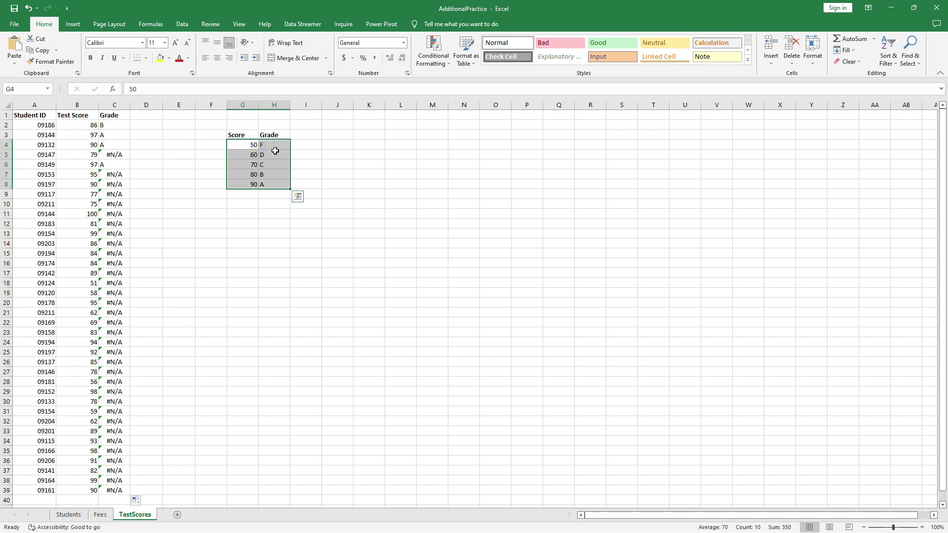
pyautogui.click(113, 127)
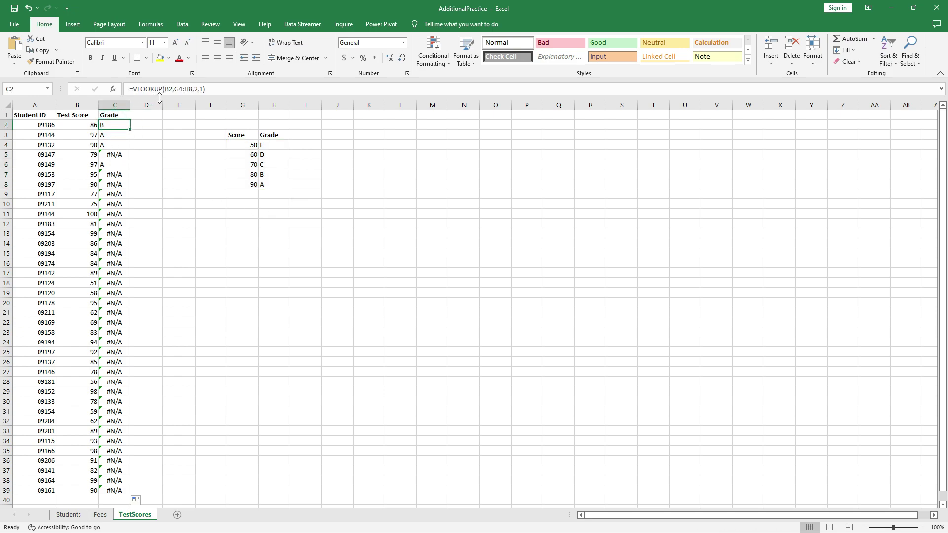
pyautogui.click(177, 89)
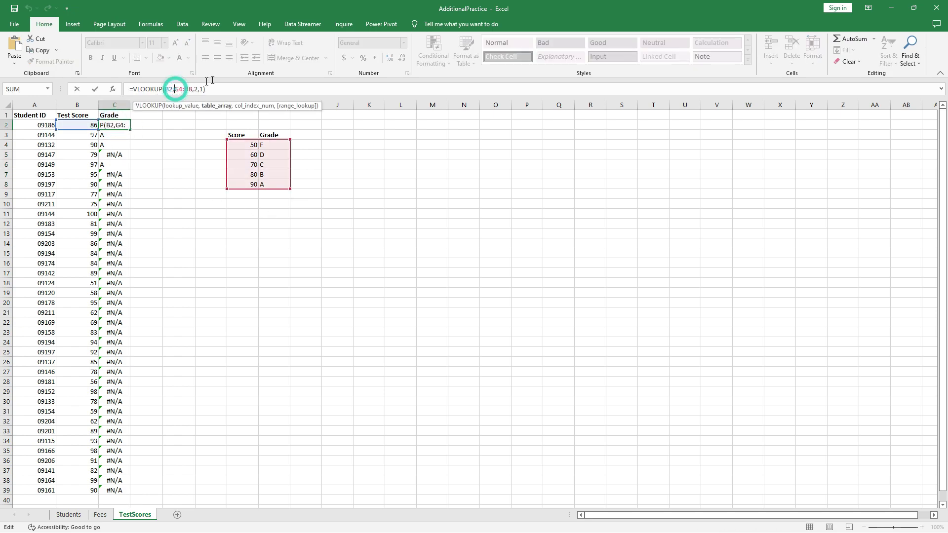
pyautogui.write('$')
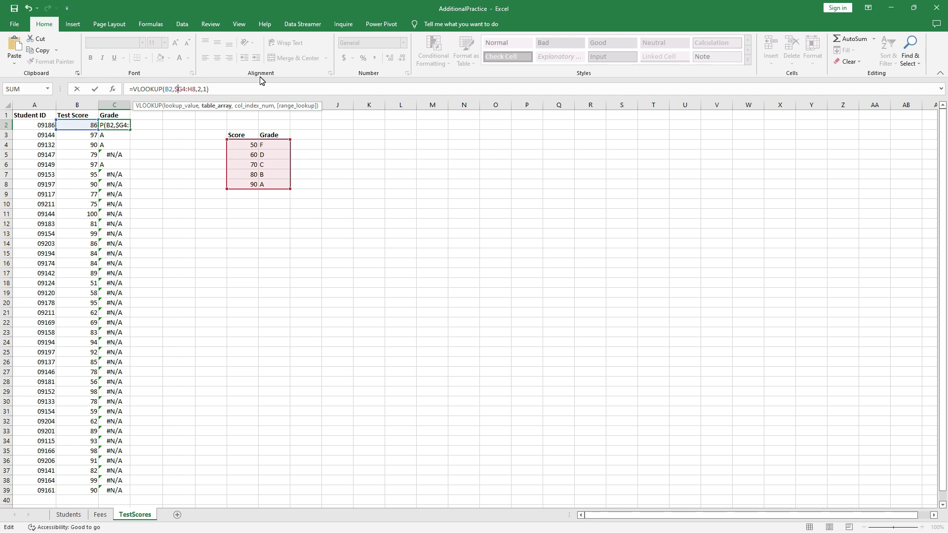
pyautogui.click(182, 89)
pyautogui.write('$')
pyautogui.click(192, 89)
pyautogui.write('$')
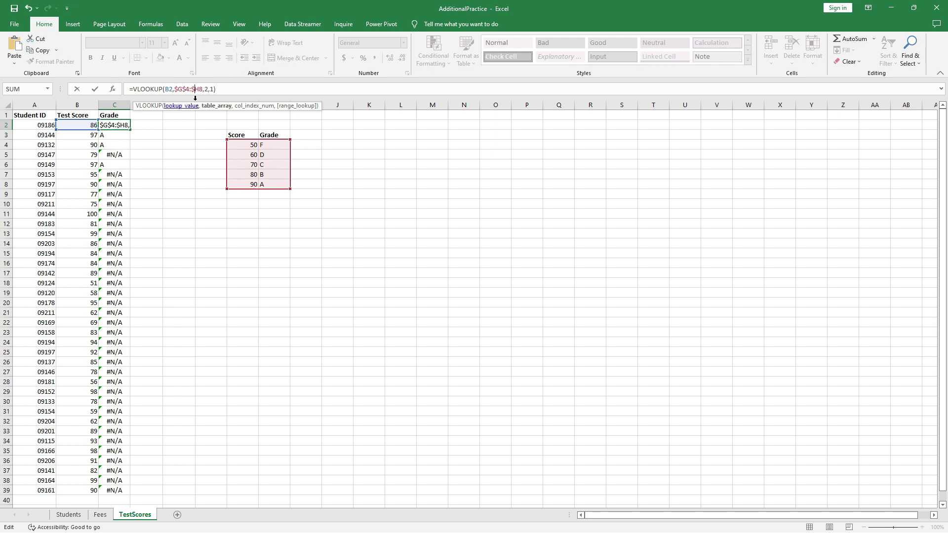
pyautogui.click(200, 89)
pyautogui.write('$')
pyautogui.press('Return')
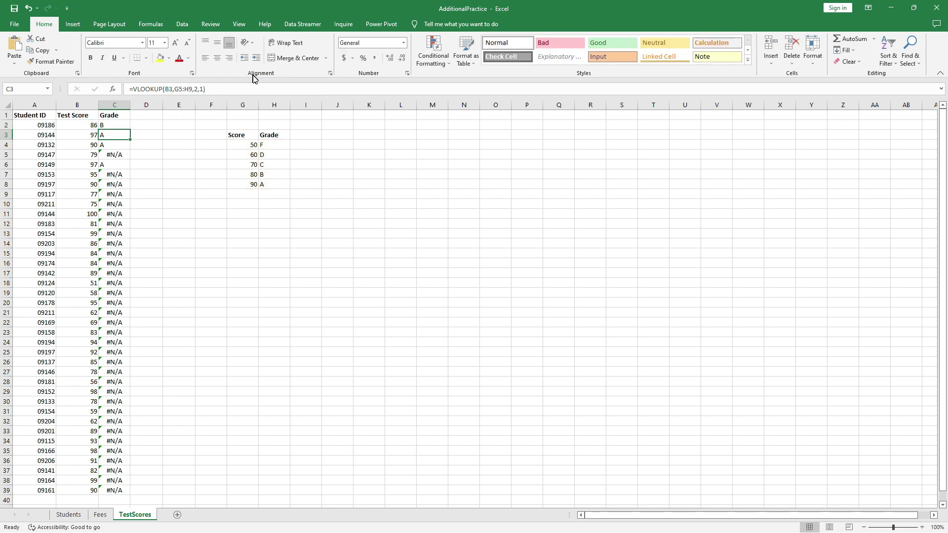
# Fill the VLOOKUP with the absolute table range from C2 down the Grade column to C39
pyautogui.click(113, 124)
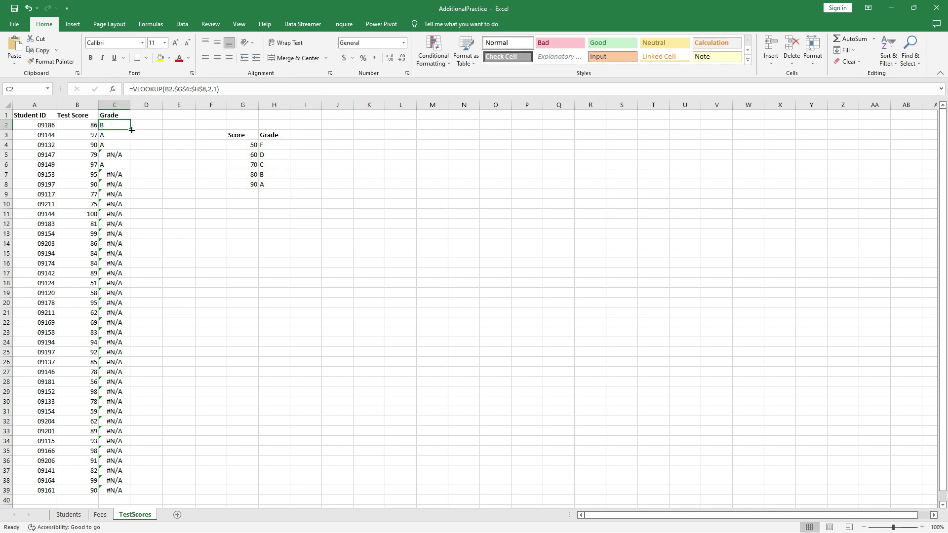
pyautogui.doubleClick(131, 130)
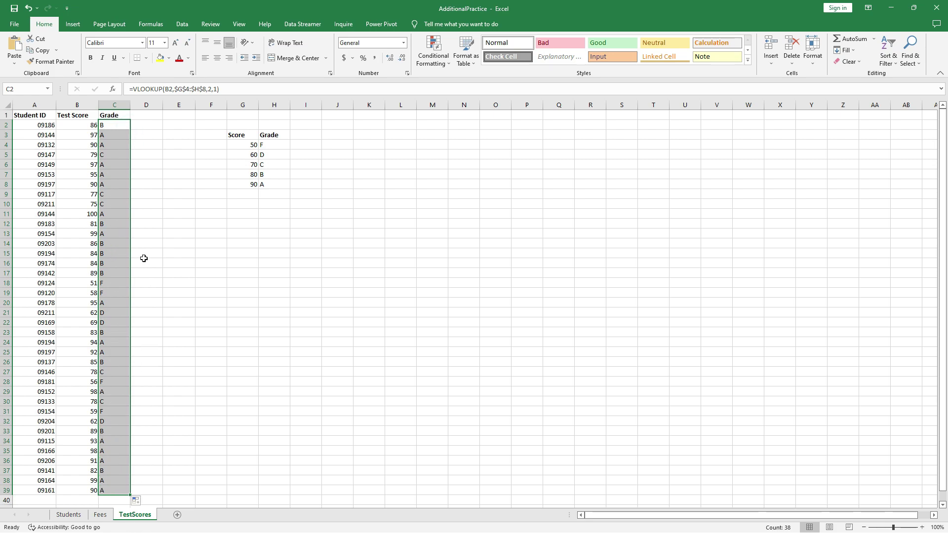
pyautogui.click(141, 114)
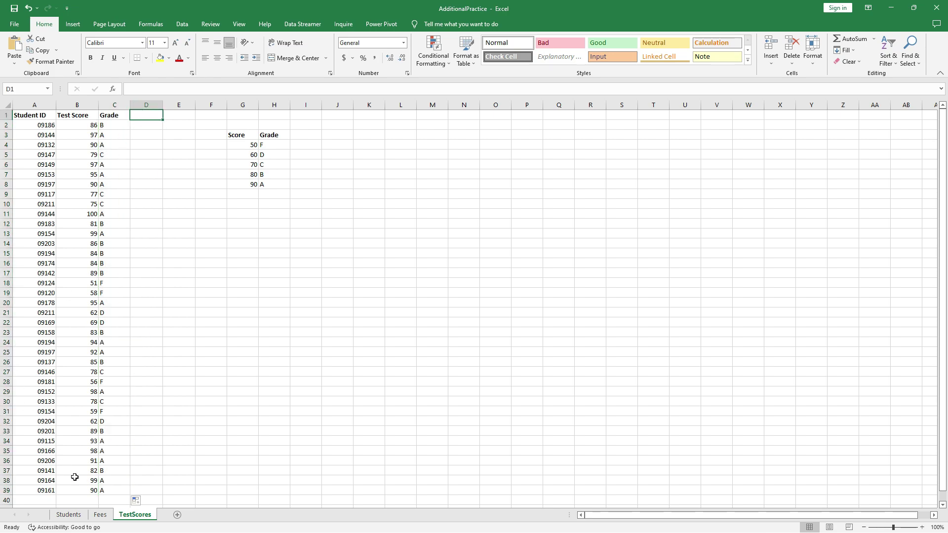
# Check the Fees sheet and the University ID and Major columns on the Students sheet
pyautogui.click(100, 515)
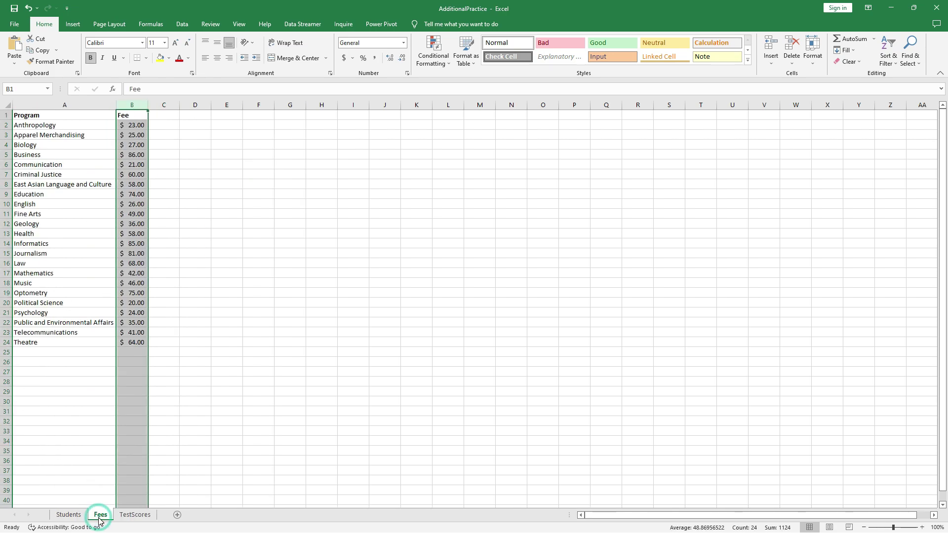
pyautogui.click(68, 515)
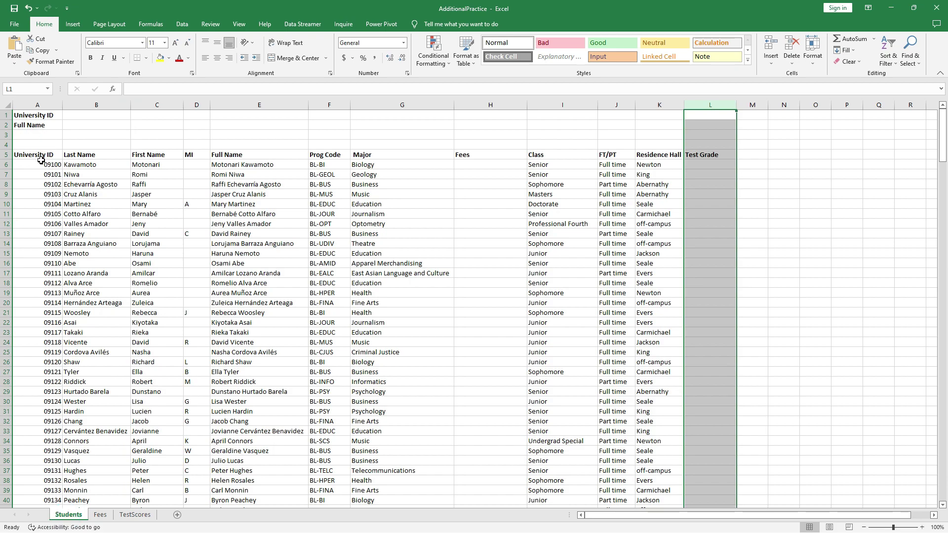
pyautogui.click(38, 104)
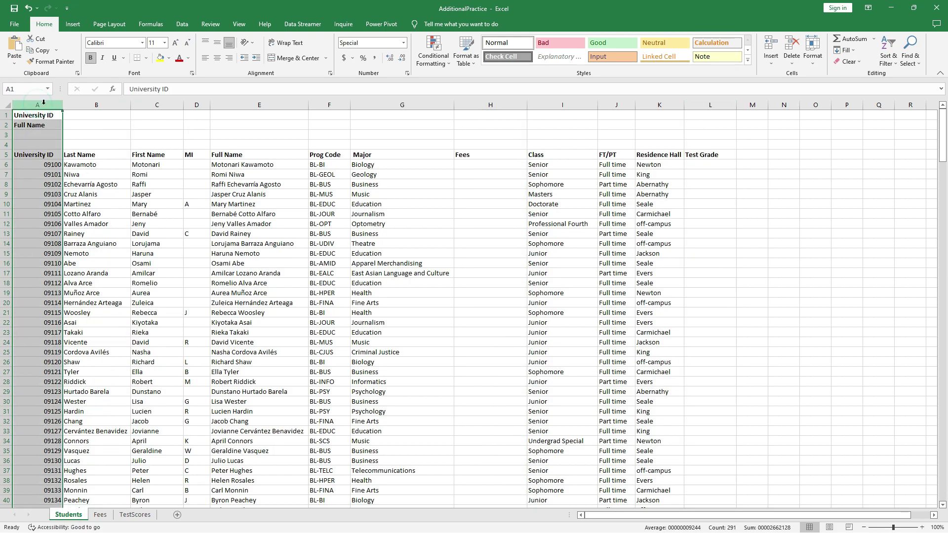
pyautogui.click(384, 105)
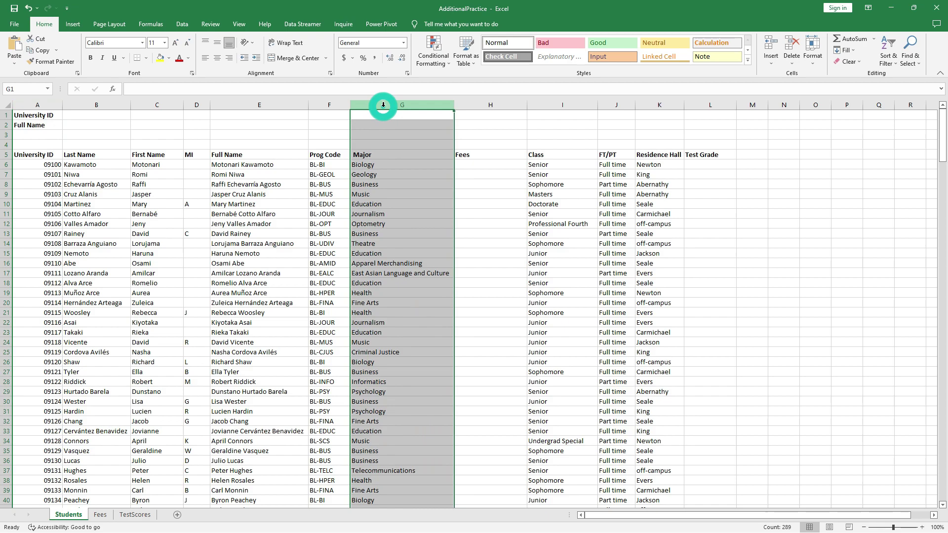
# Enter the column header Maor in D1 of the TestScores sheet
pyautogui.click(135, 515)
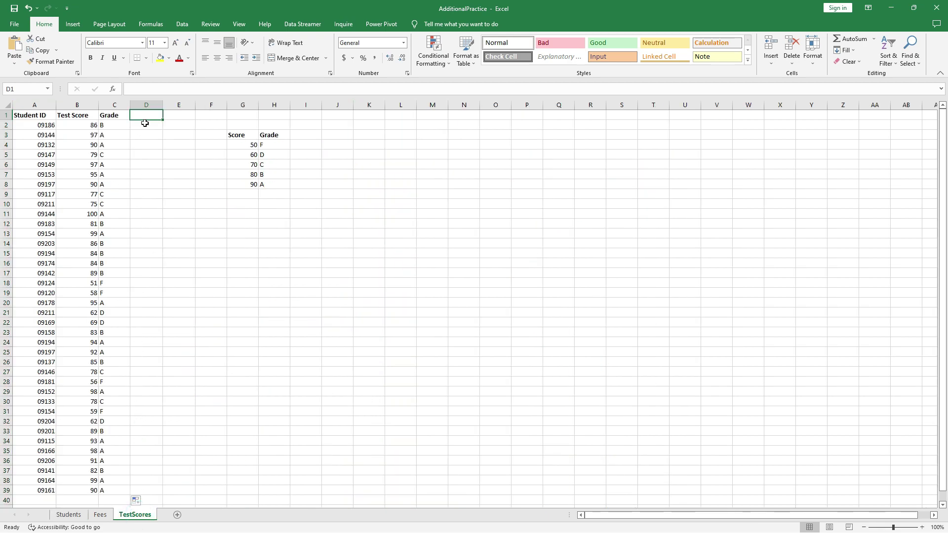
pyautogui.write('Maor')
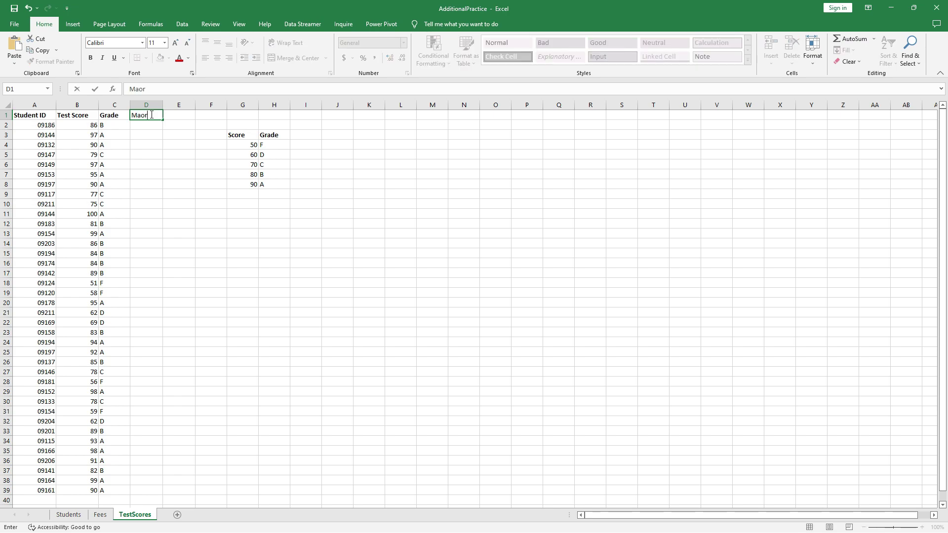
pyautogui.press('Return')
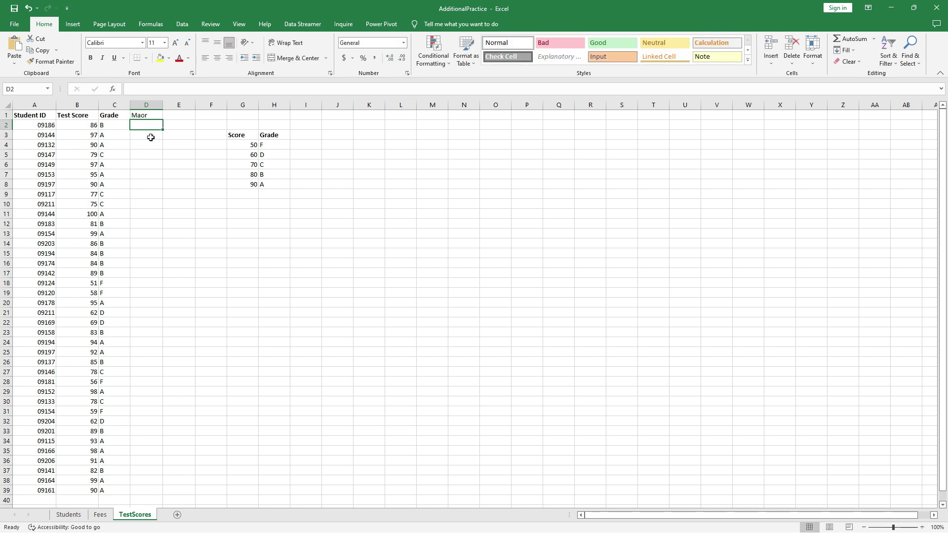
# Start a VLOOKUP formula in D2 of the TestScores sheet with the student ID in A2 as the lookup value
pyautogui.write('=v')
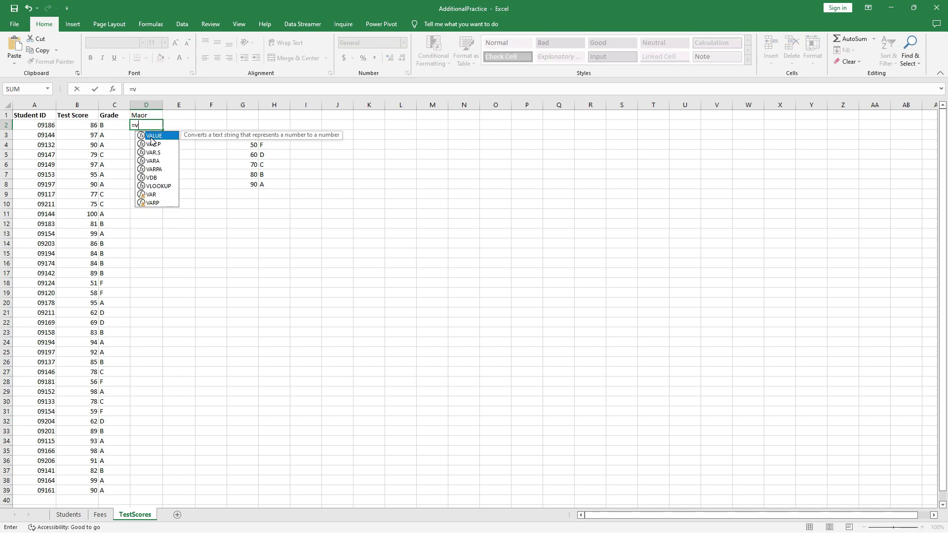
pyautogui.write('look')
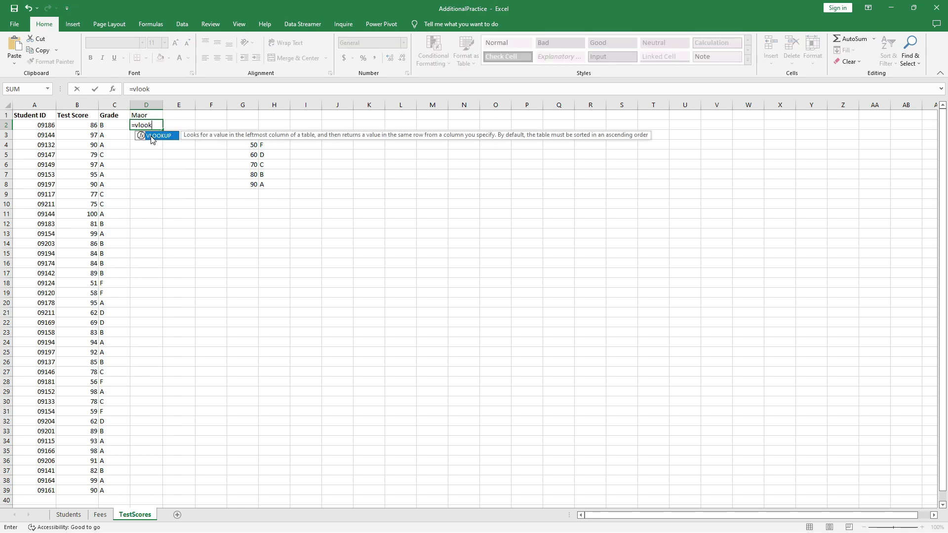
pyautogui.doubleClick(152, 136)
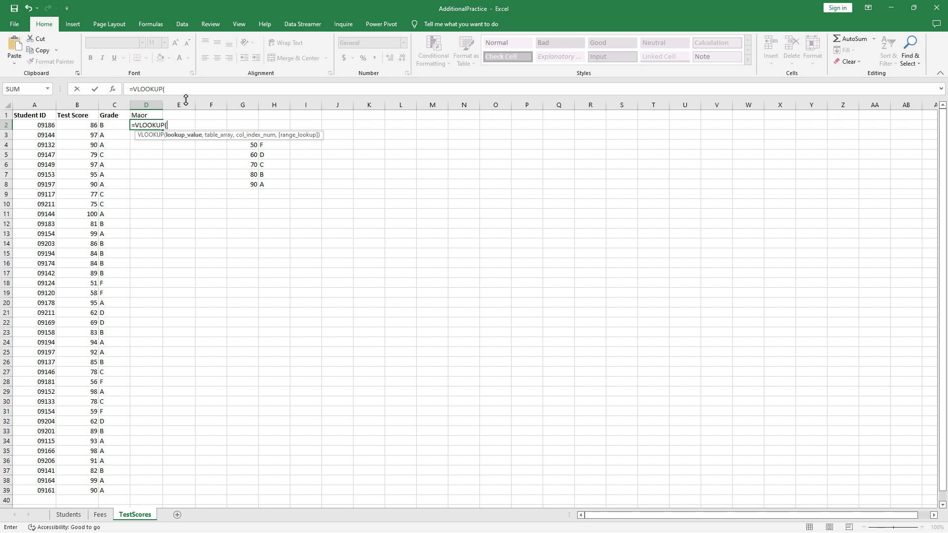
pyautogui.click(40, 126)
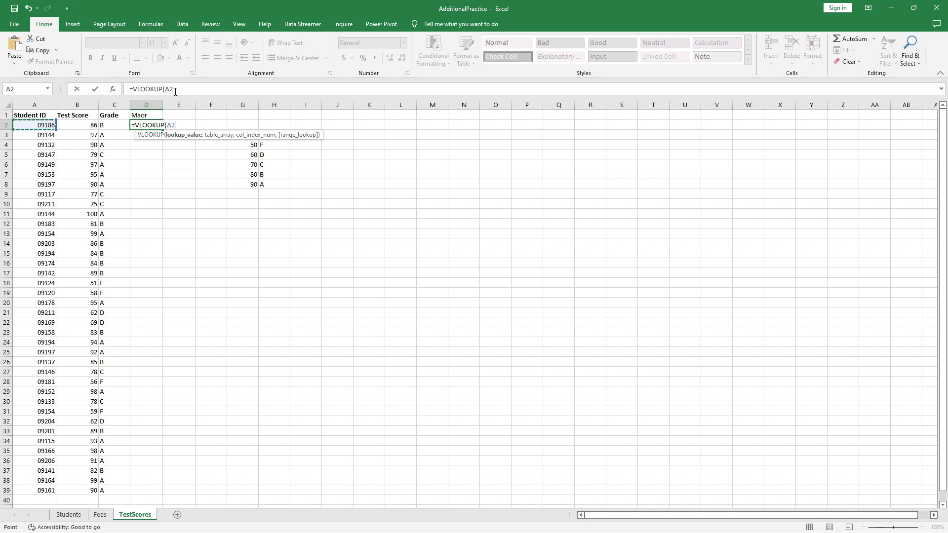
pyautogui.write(',')
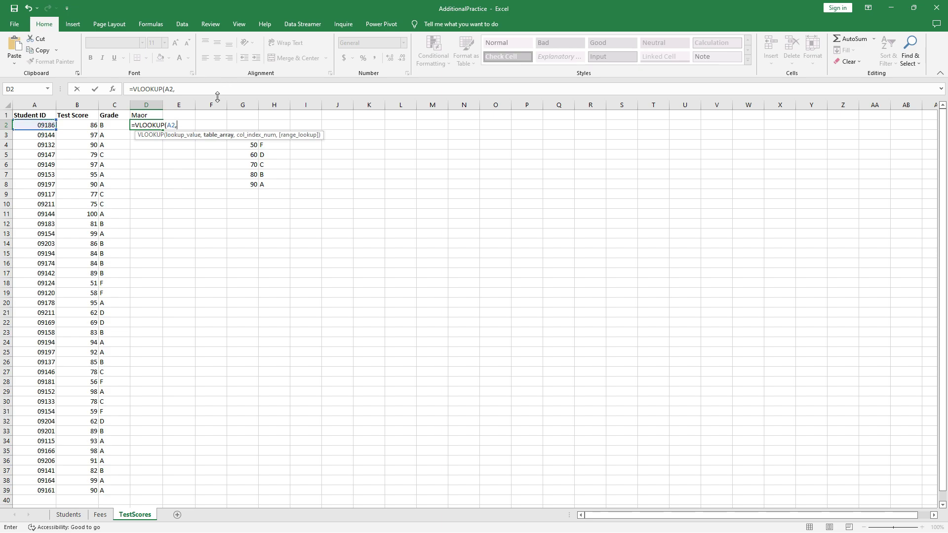
# Set the VLOOKUP's table array to the student records A6:K293 on the Students sheet
pyautogui.click(68, 515)
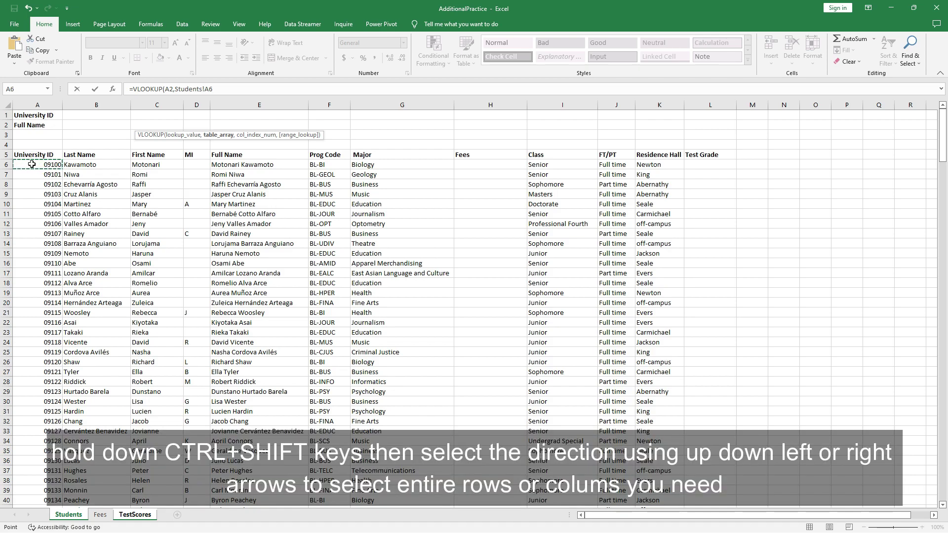
pyautogui.hotkey('ctrl', 'shift', 'Right')
pyautogui.hotkey('ctrl', 'shift', 'Right')
pyautogui.hotkey('ctrl', 'shift', 'Right')
pyautogui.hotkey('ctrl', 'shift', 'Right')
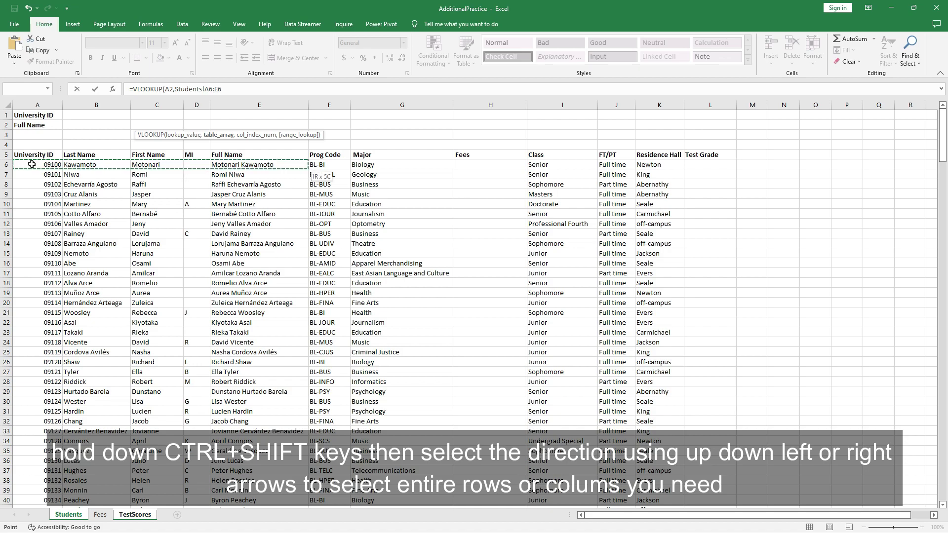
pyautogui.hotkey('ctrl', 'shift', 'Right')
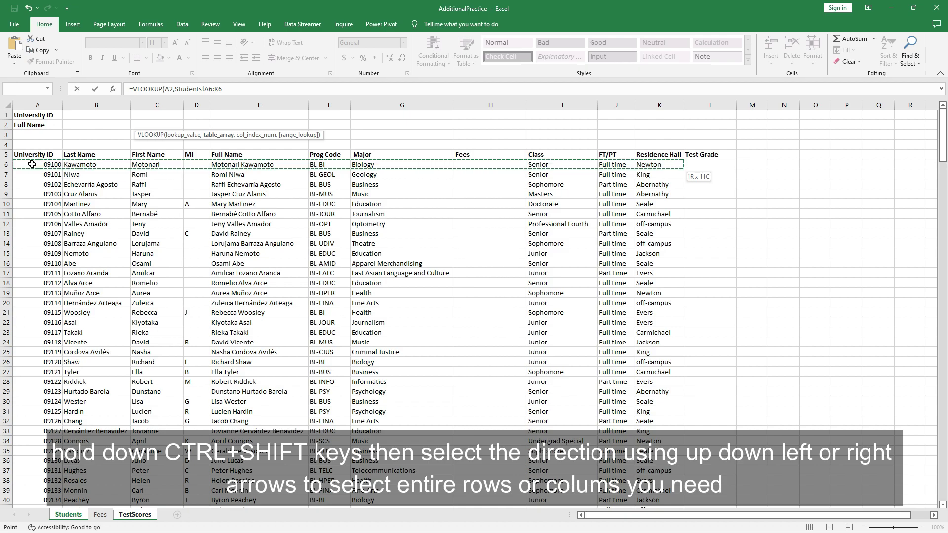
pyautogui.hotkey('ctrl', 'shift', 'Down')
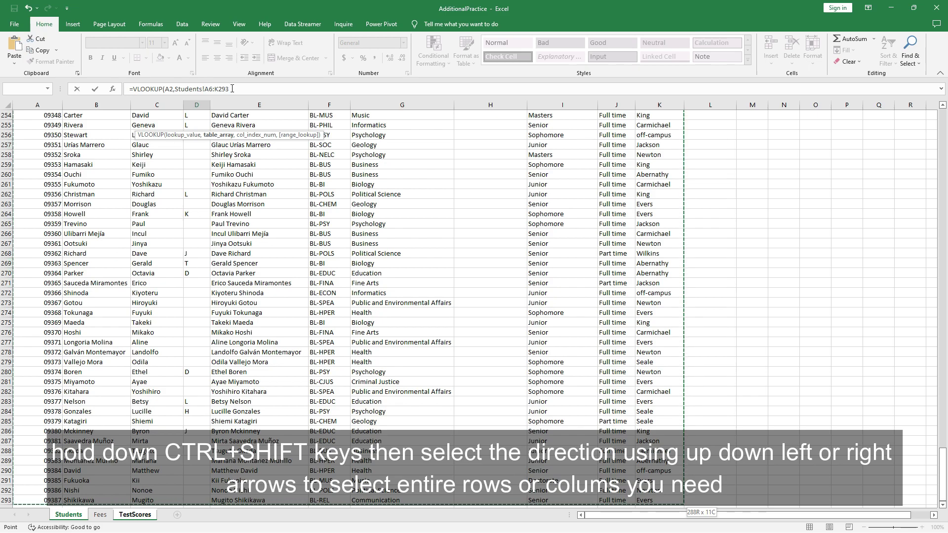
# Make the Students table array in the D2 VLOOKUP absolute as $A$6:$K$293
pyautogui.click(206, 89)
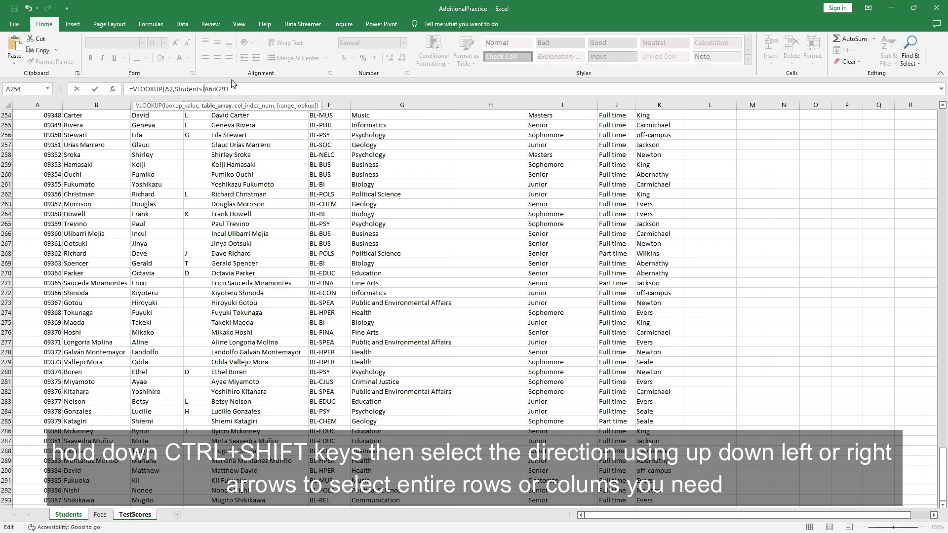
pyautogui.write('$A$6:$K')
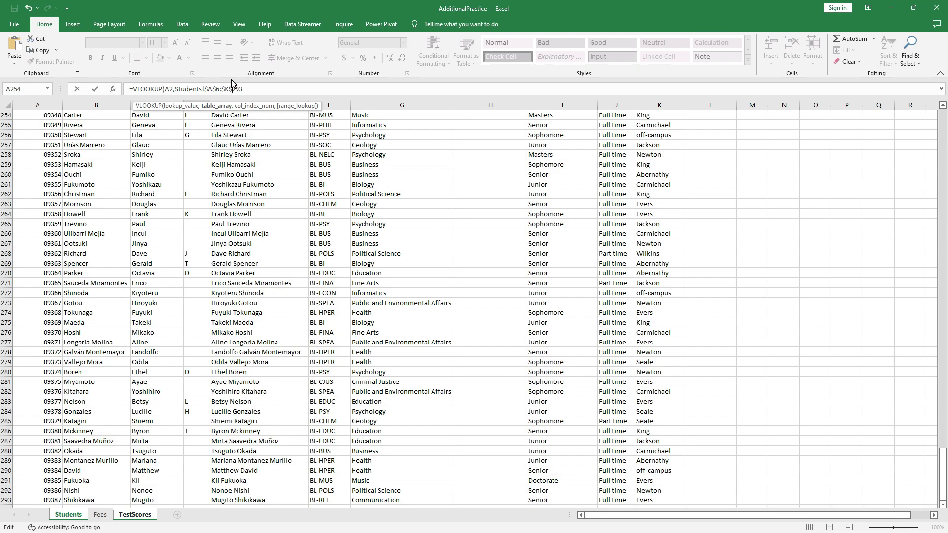
pyautogui.write('$')
pyautogui.click(256, 89)
pyautogui.write(',')
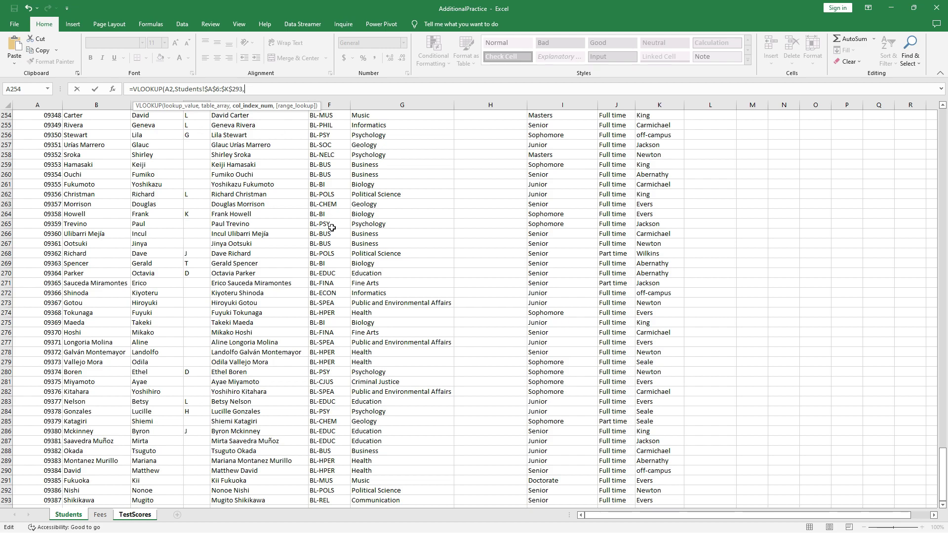
# Complete the D2 VLOOKUP with column index 7 for Major and 0 for an exact match
pyautogui.scroll(7, 332, 227)
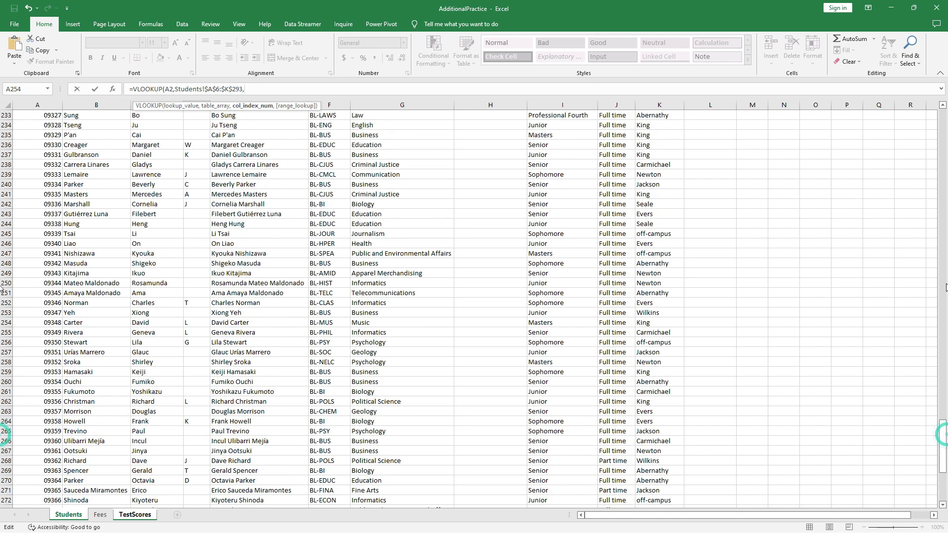
pyautogui.moveTo(943, 461); pyautogui.dragTo(944, 139)
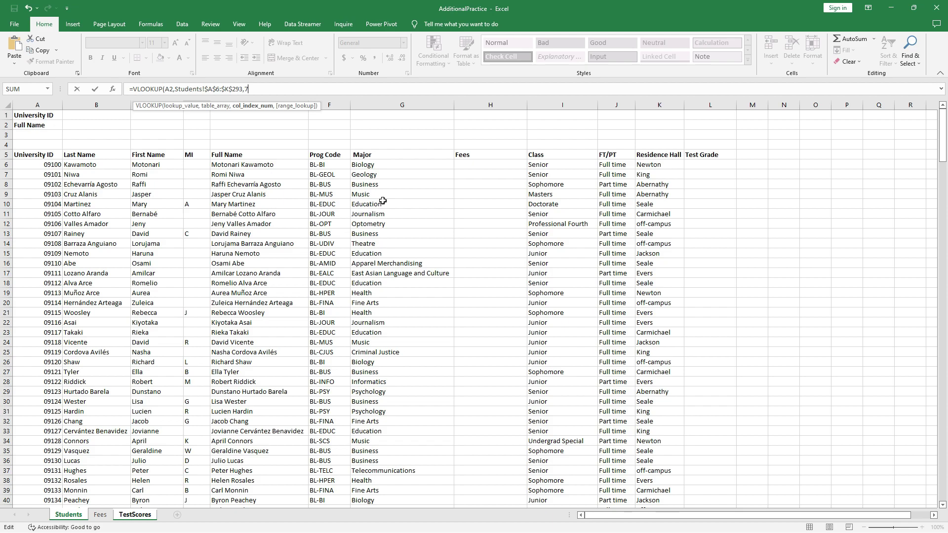
pyautogui.write(',0')
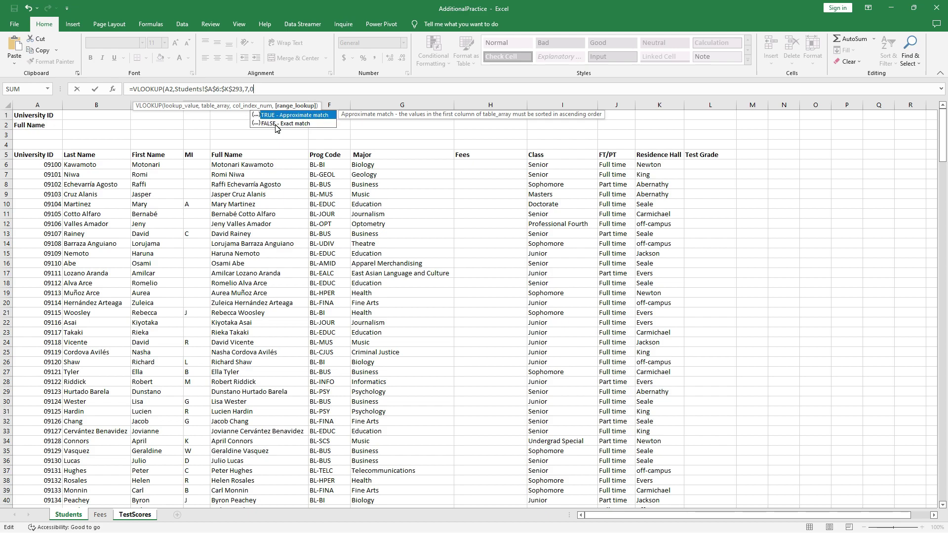
pyautogui.write(')')
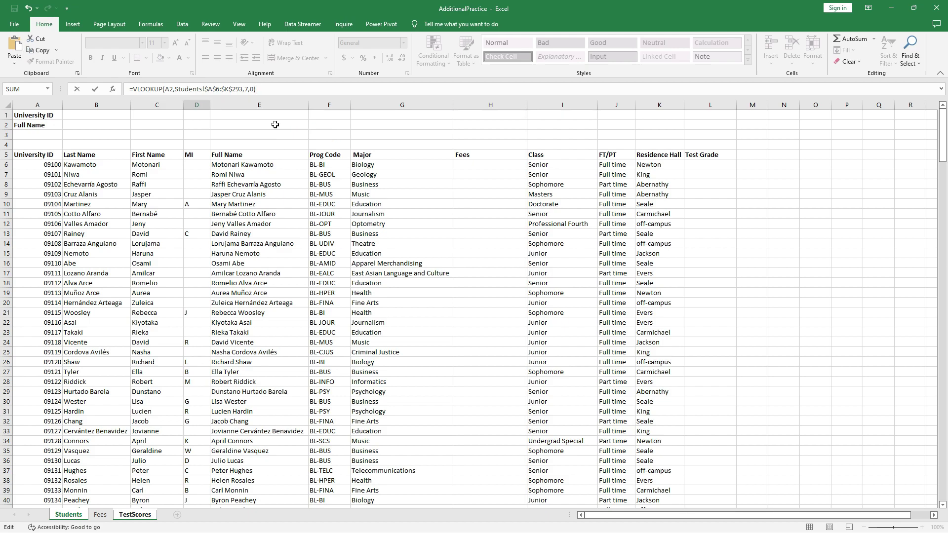
pyautogui.press('Return')
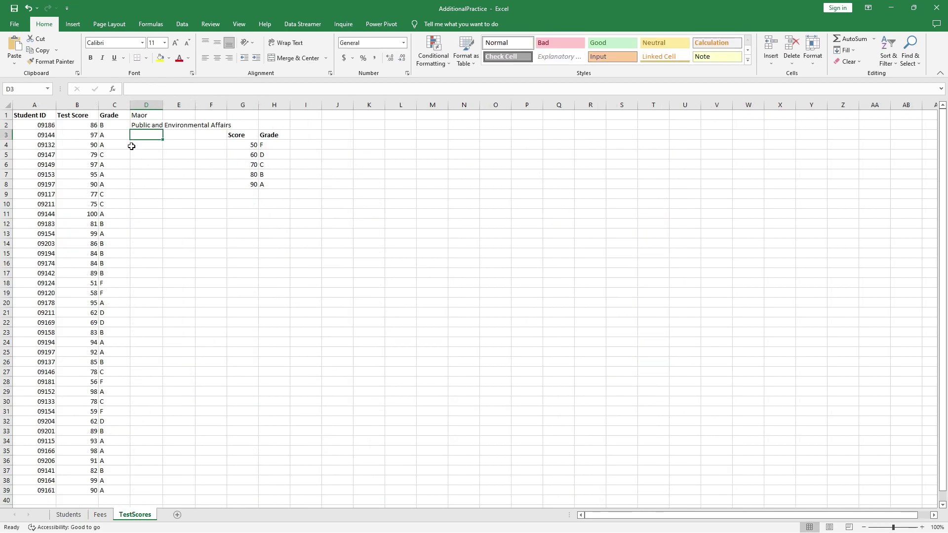
# Fill the major VLOOKUP from D2 down to D39 and widen column D to fit the longest major name
pyautogui.click(44, 125)
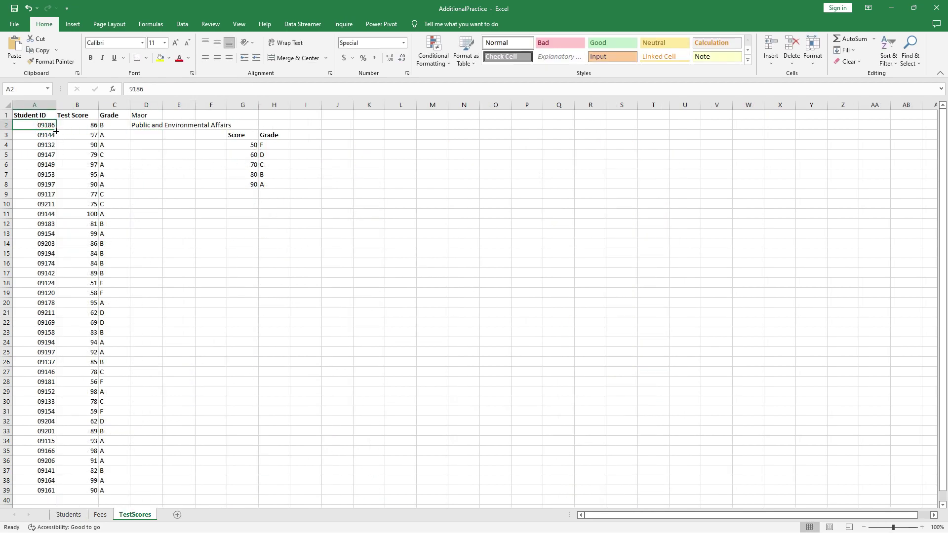
pyautogui.click(145, 126)
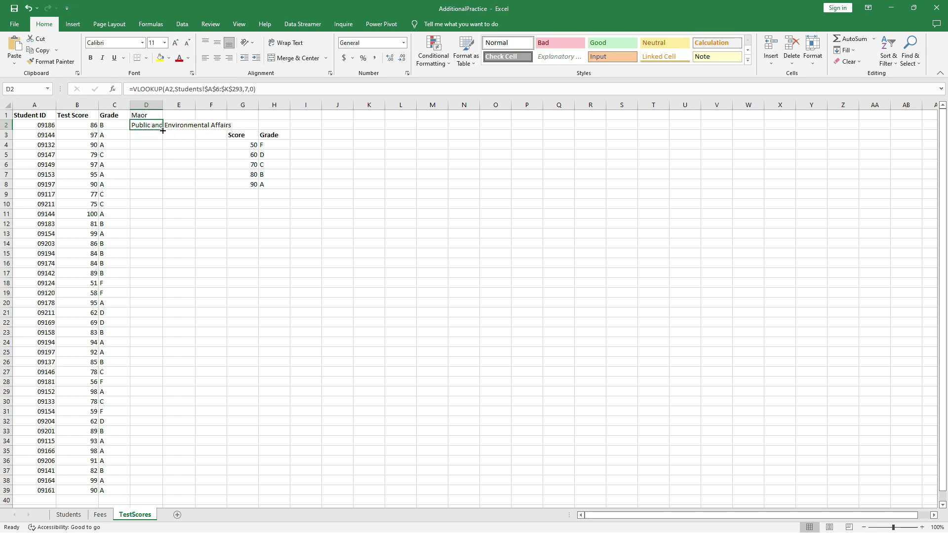
pyautogui.click(156, 139)
pyautogui.click(151, 124)
pyautogui.doubleClick(163, 130)
pyautogui.moveTo(162, 109); pyautogui.dragTo(231, 123)
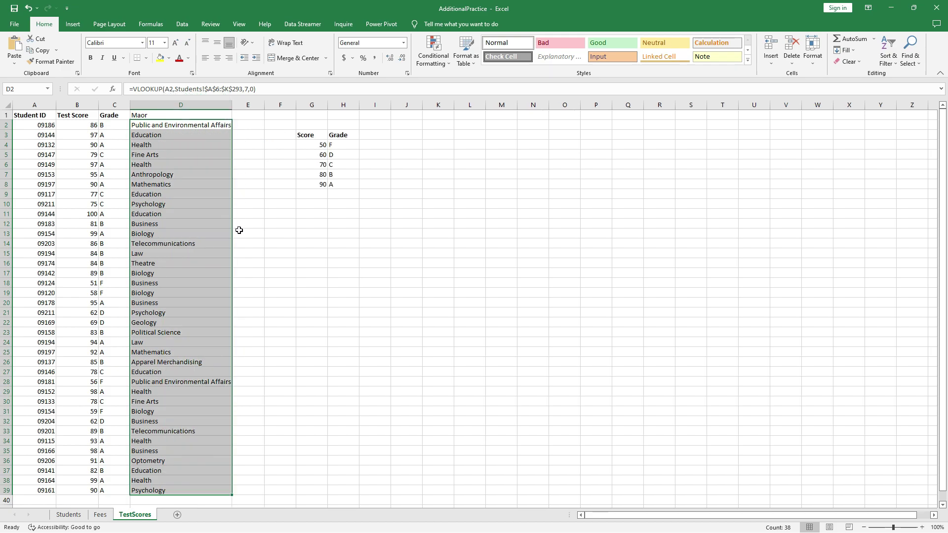
# Correct the D1 column header to Major and make it bold
pyautogui.click(144, 115)
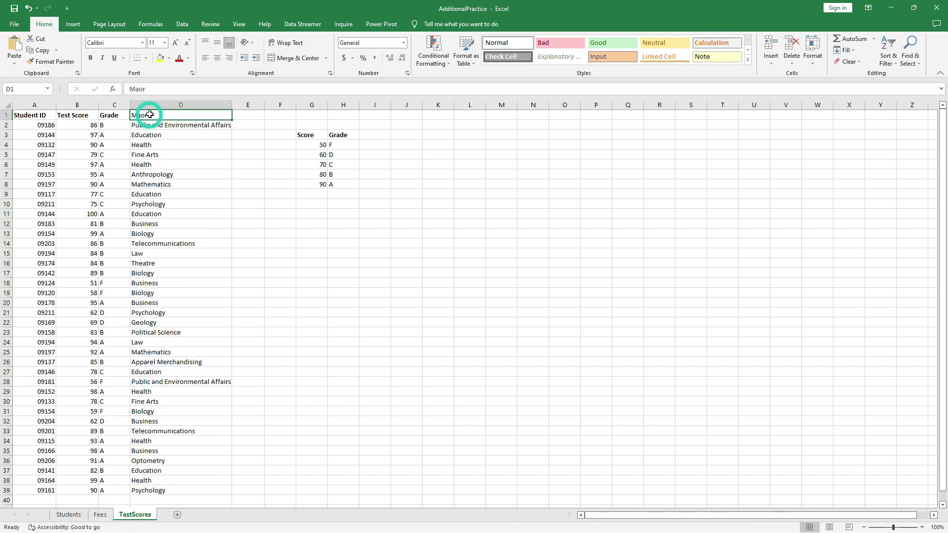
pyautogui.click(137, 90)
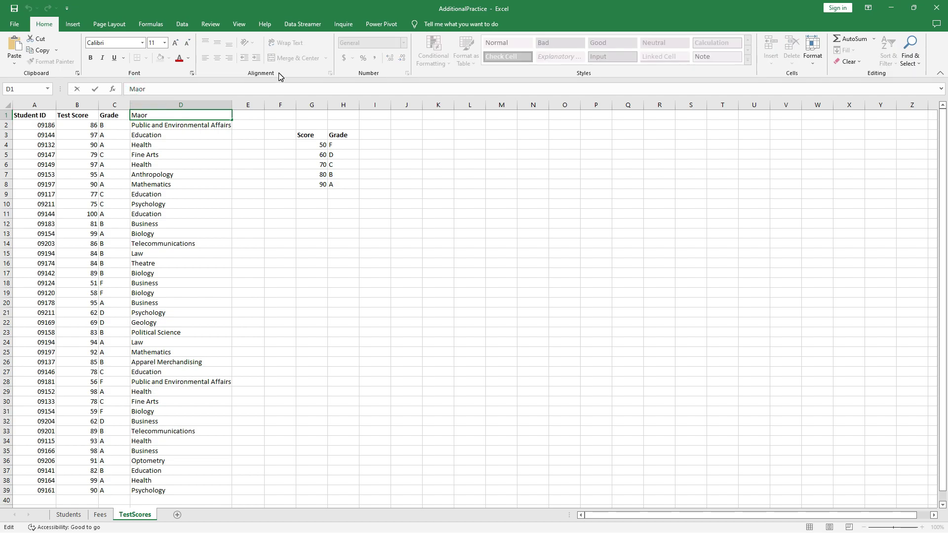
pyautogui.write('j')
pyautogui.press('Return')
pyautogui.click(195, 115)
pyautogui.click(90, 58)
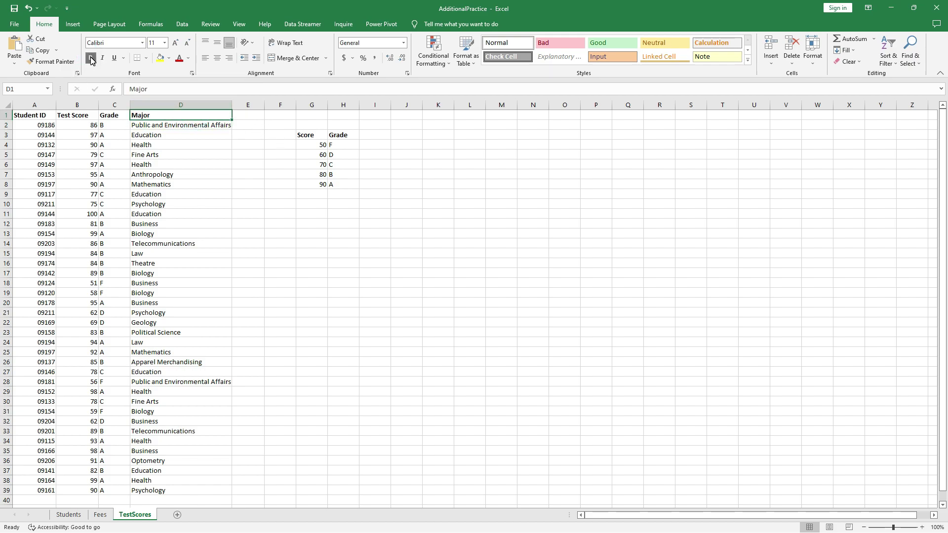
# Check the program list on the Fees sheet and enter the column header Fee Owed in E1 of TestScores
pyautogui.click(248, 117)
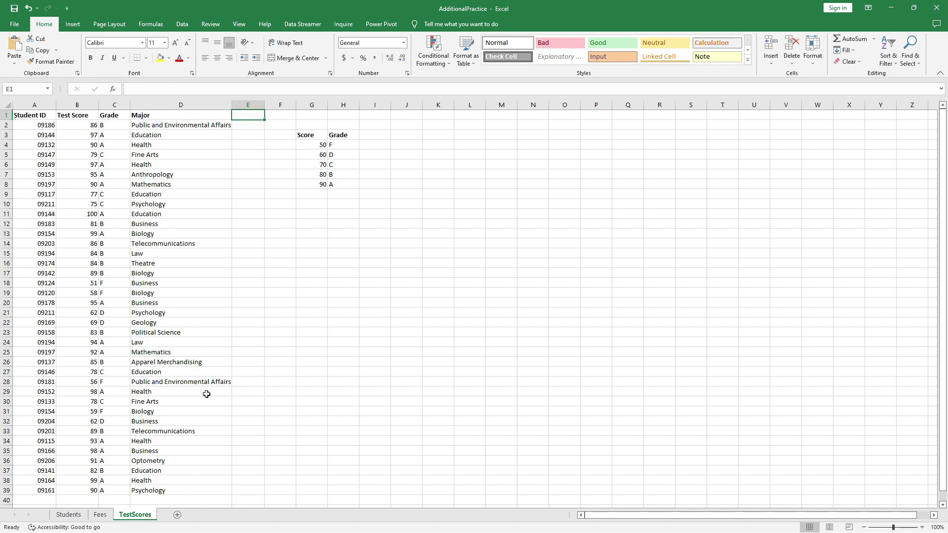
pyautogui.click(98, 514)
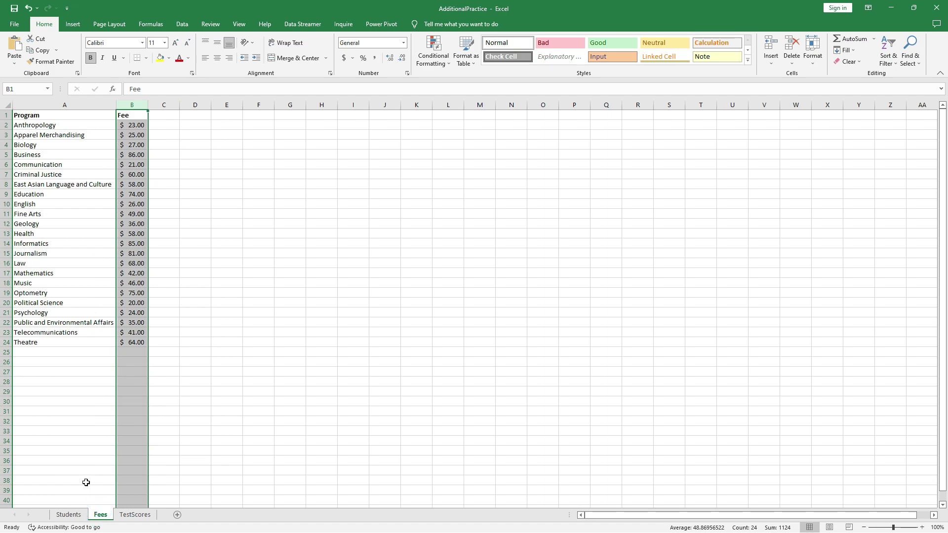
pyautogui.click(90, 346)
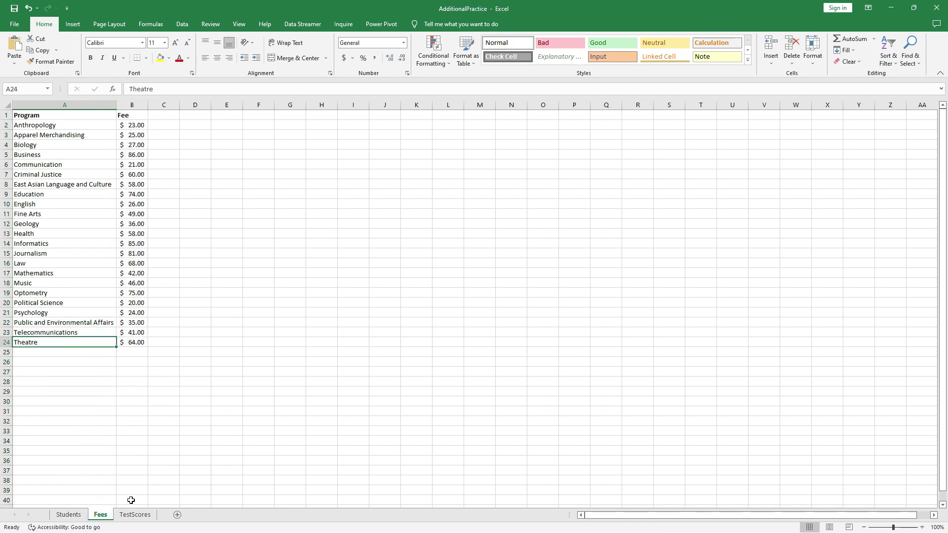
pyautogui.click(134, 515)
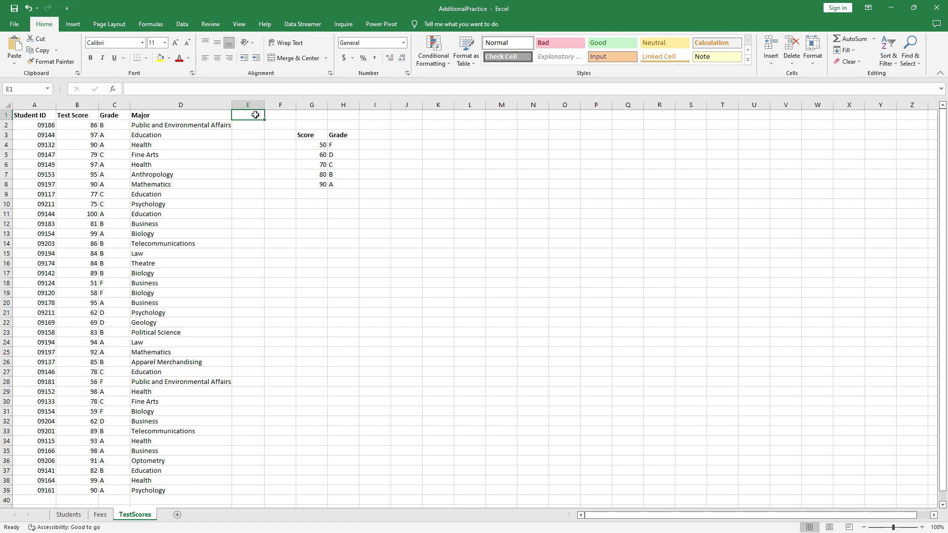
pyautogui.write('Fee Owed')
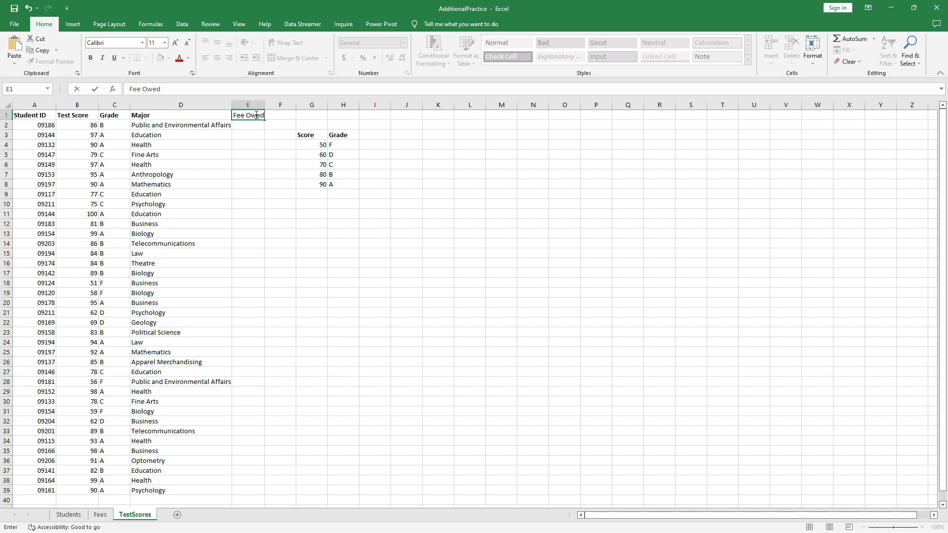
pyautogui.press('Return')
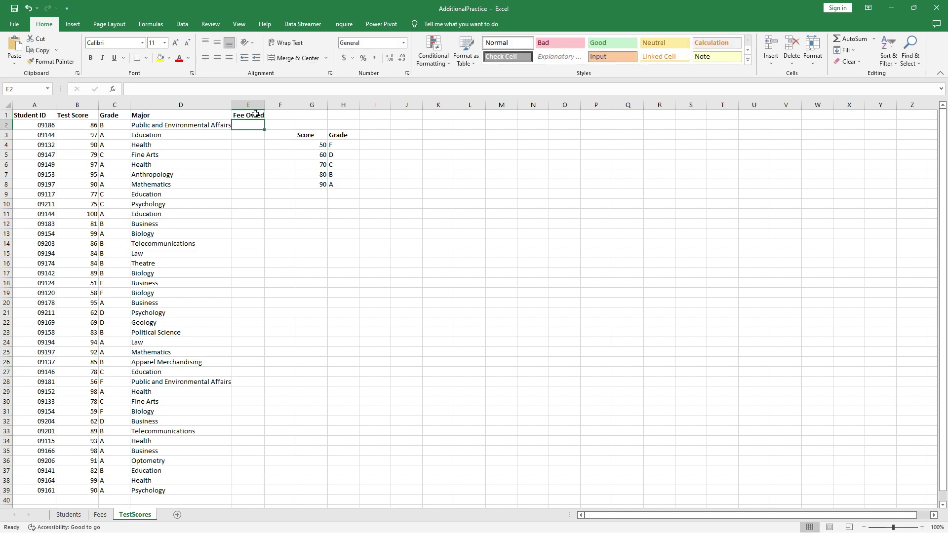
# Rebuild the E2 formula as a VLOOKUP that uses the major in D2 as the lookup value
pyautogui.write('=vloo')
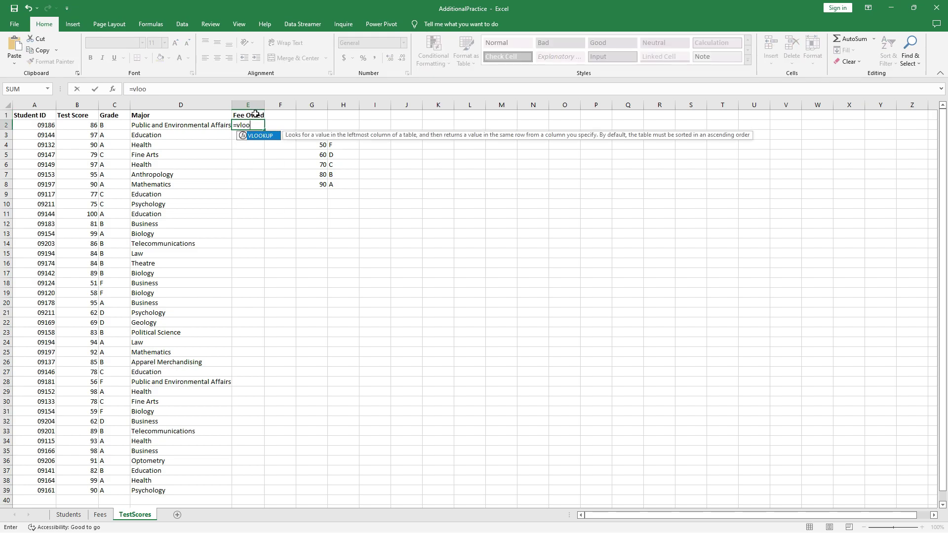
pyautogui.doubleClick(256, 137)
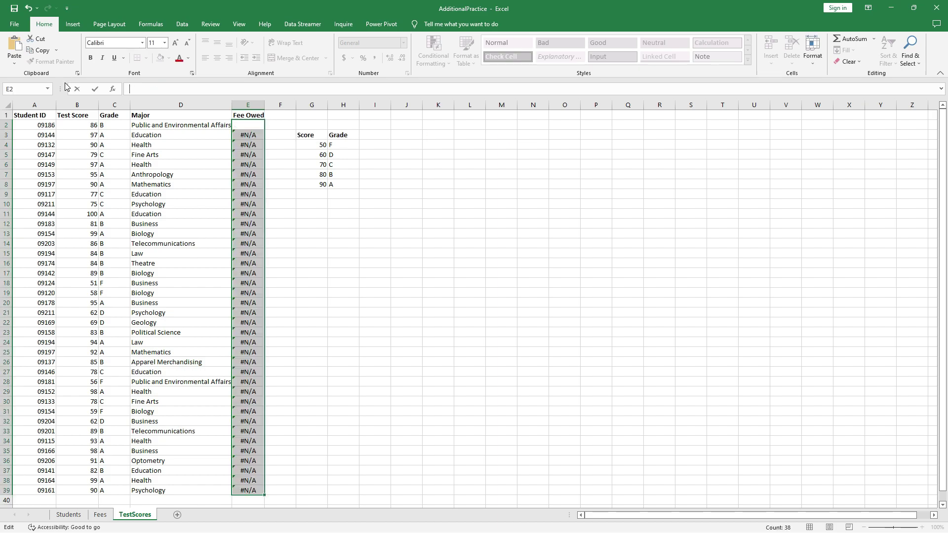
pyautogui.write('=vlo')
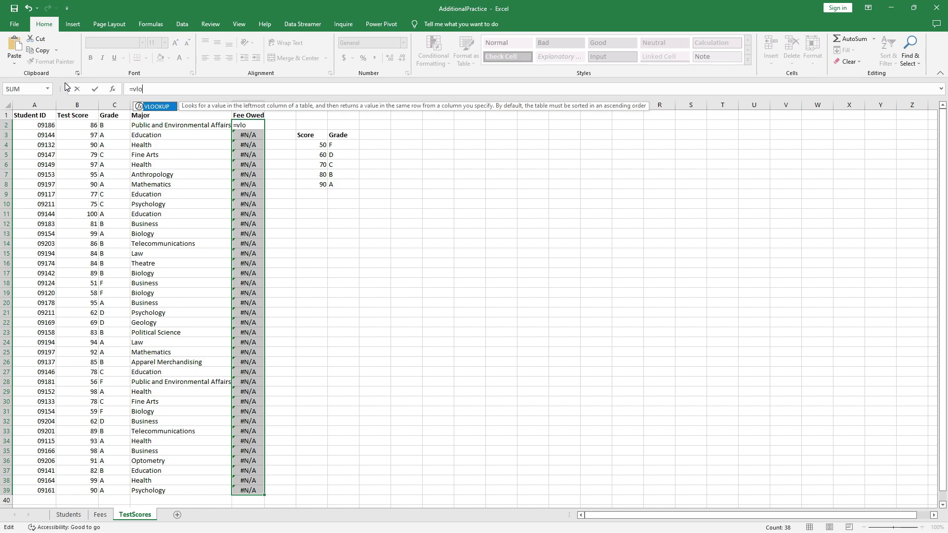
pyautogui.write('okup')
pyautogui.doubleClick(165, 107)
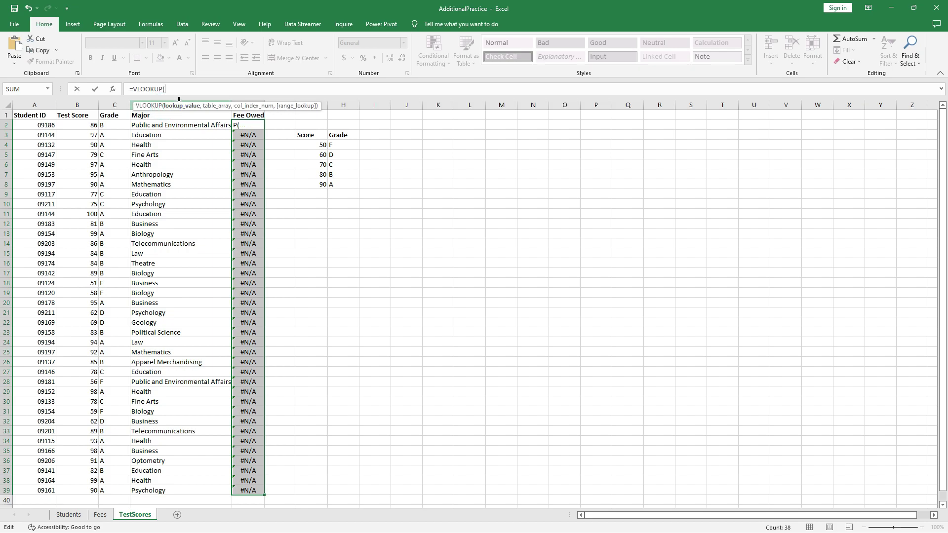
pyautogui.click(250, 127)
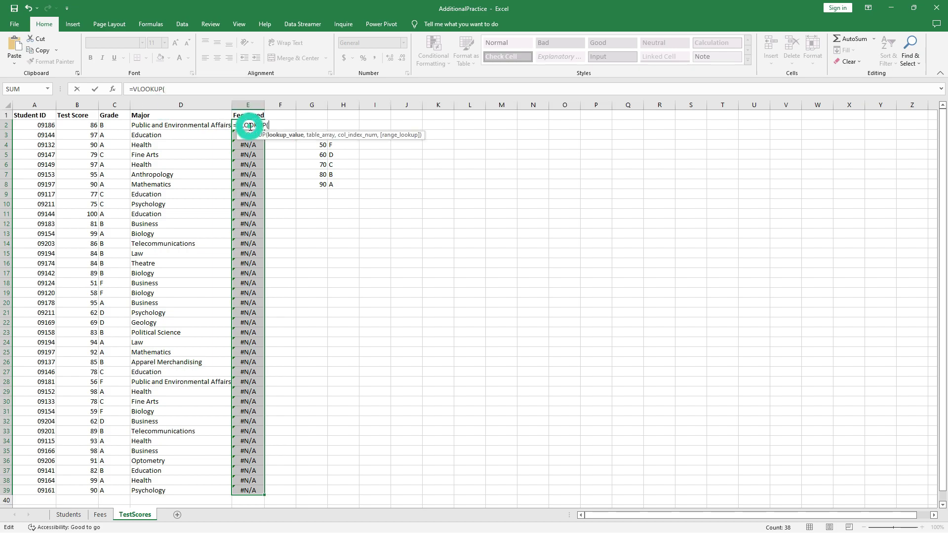
pyautogui.click(184, 88)
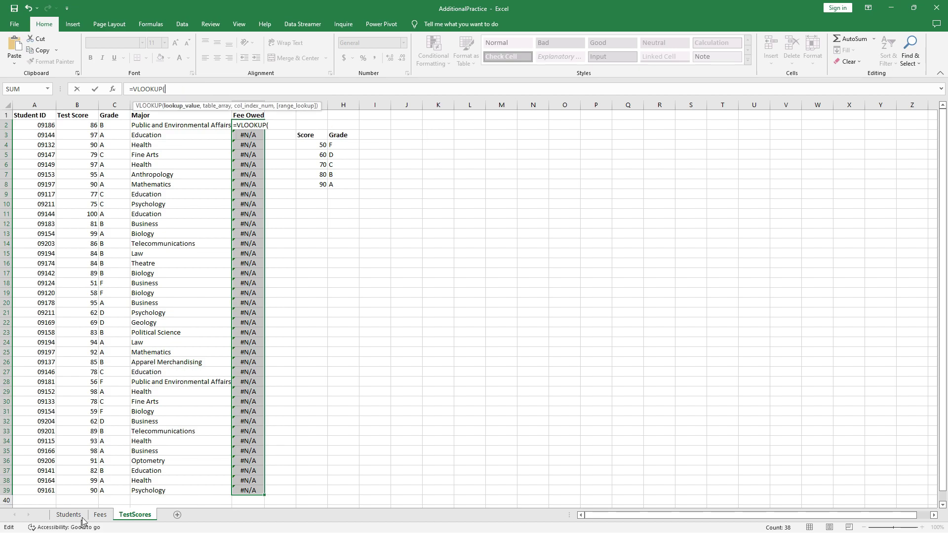
pyautogui.click(168, 126)
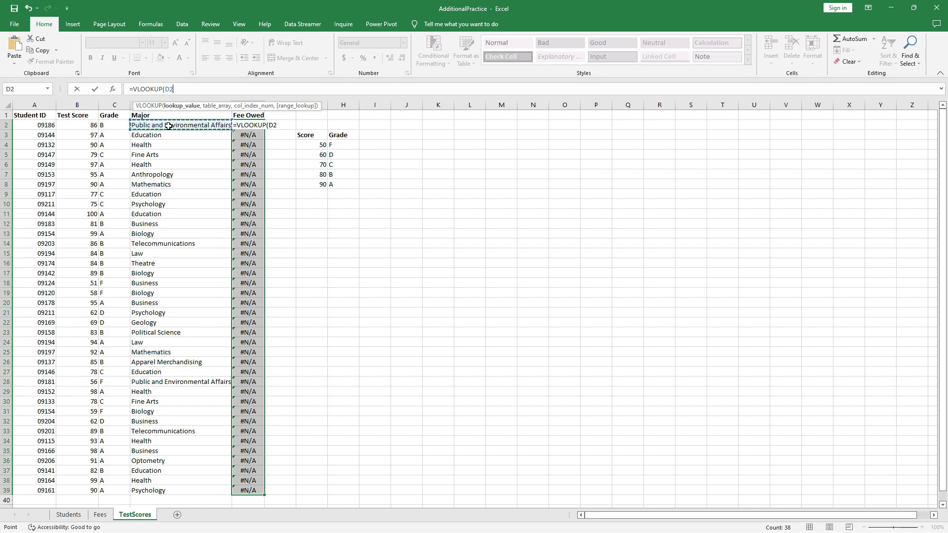
pyautogui.write(',')
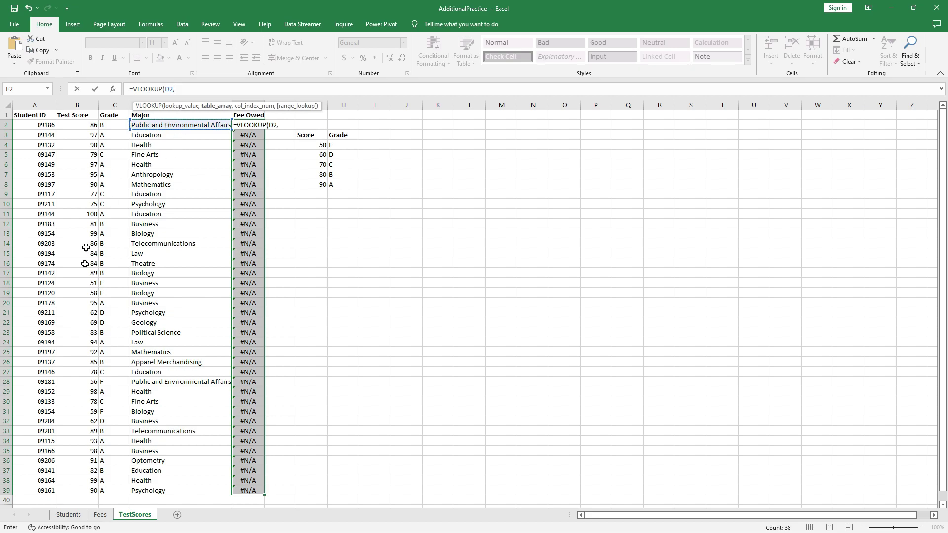
# Set the E2 table array to A1:B24 on the Fees sheet with absolute references, Fees!$A$1:$B$24
pyautogui.click(102, 515)
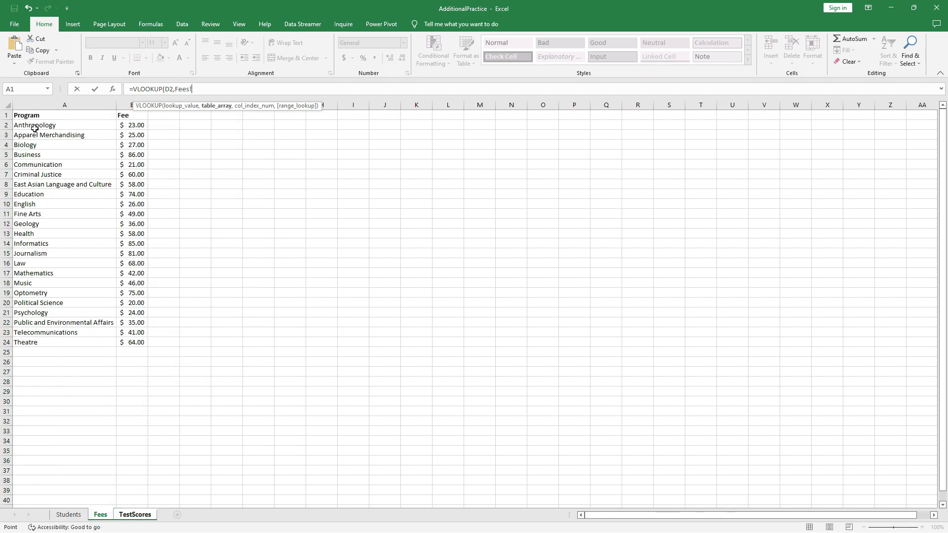
pyautogui.moveTo(30, 116); pyautogui.dragTo(130, 341)
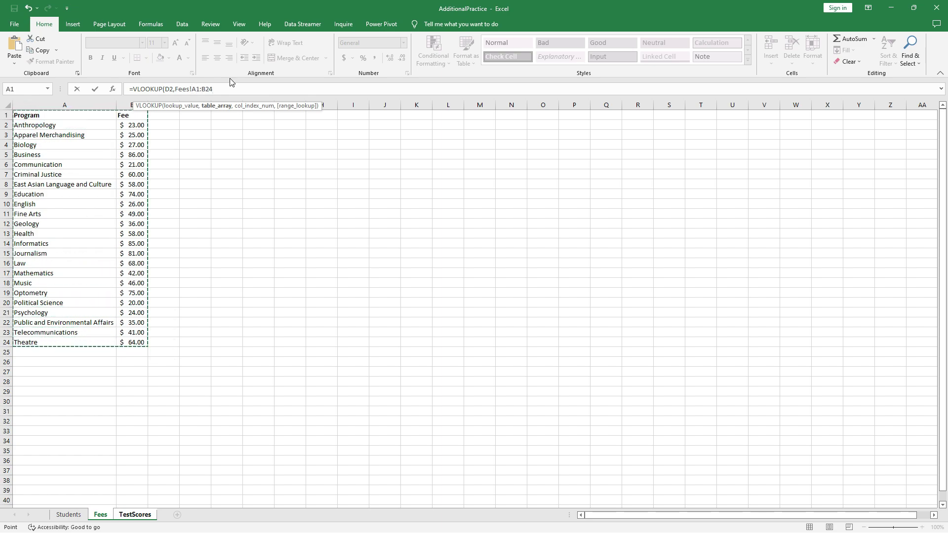
pyautogui.write(',')
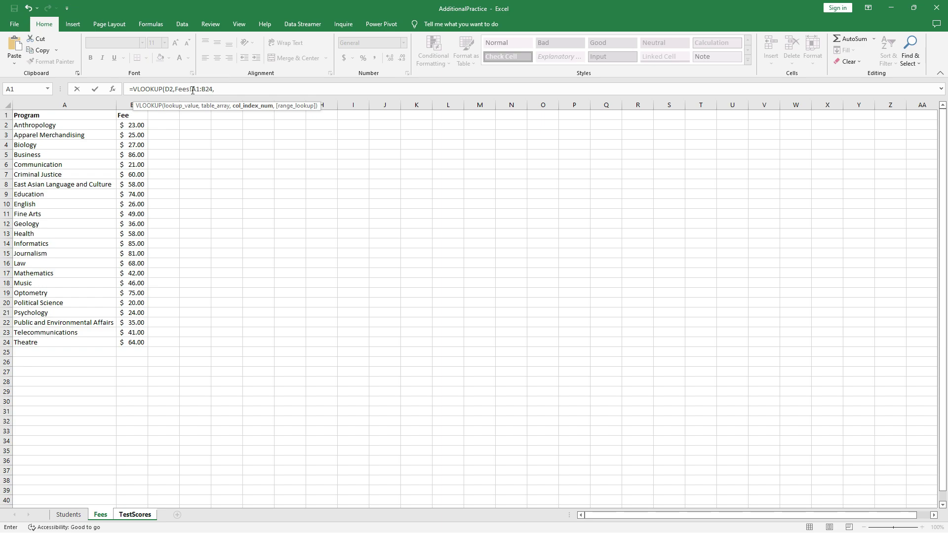
pyautogui.click(192, 89)
pyautogui.write('$')
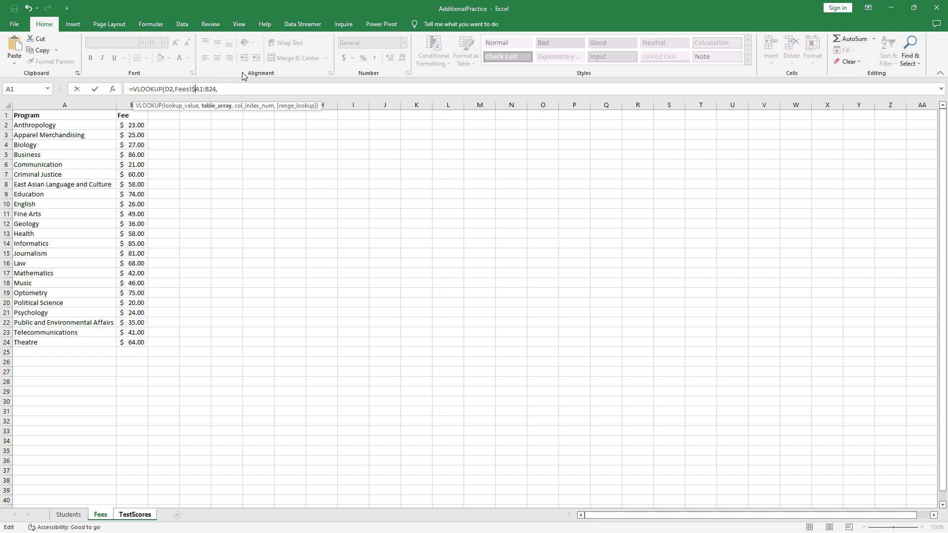
pyautogui.click(199, 89)
pyautogui.write('$')
pyautogui.click(210, 89)
pyautogui.write('$A$')
# Complete the fee VLOOKUP in E2 with column index 2 and 0 for an exact match
pyautogui.click(240, 90)
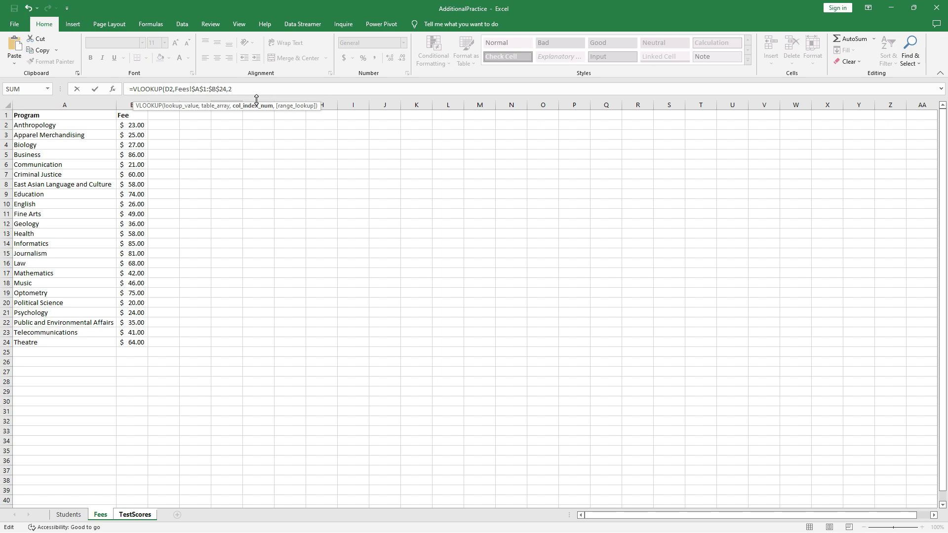
pyautogui.write(',')
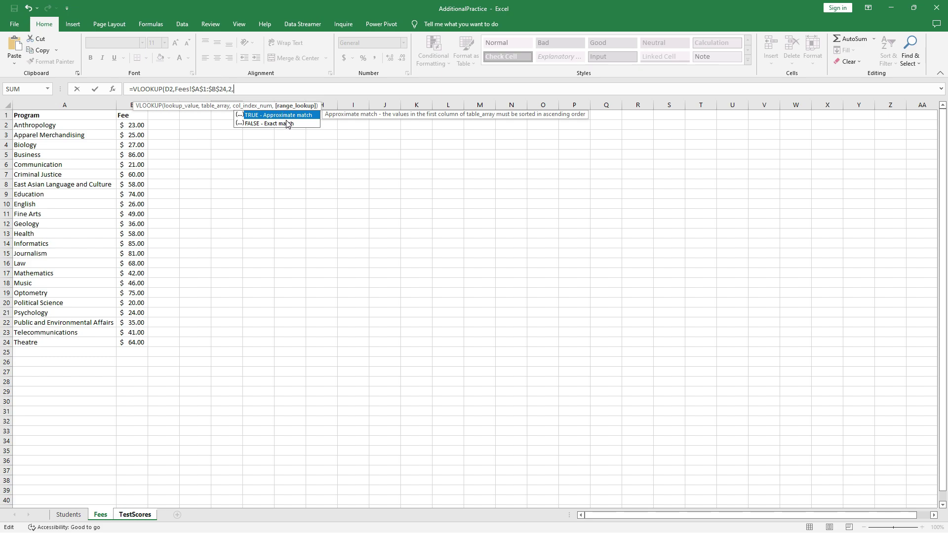
pyautogui.write('0)')
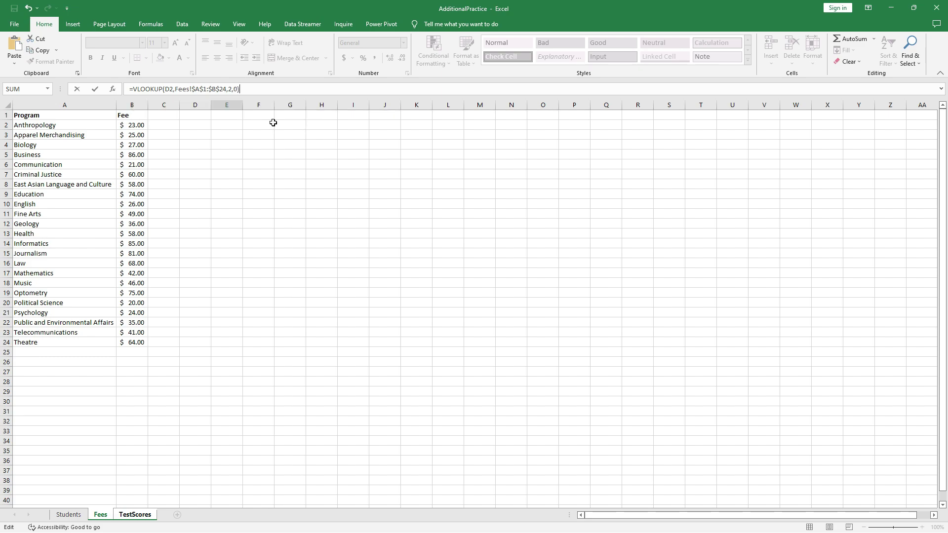
pyautogui.hotkey('ctrl', 'Return')
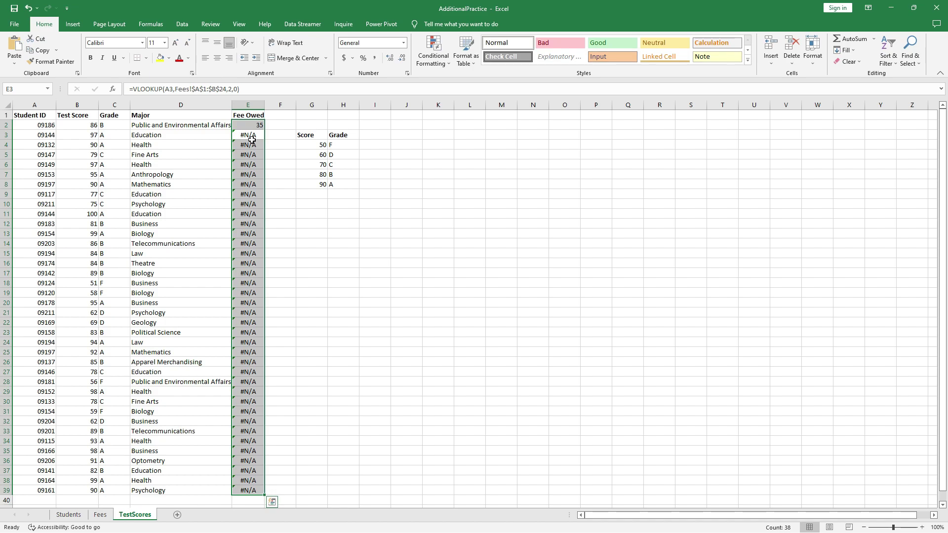
# Fill the fee VLOOKUP from E2 down to E39 and apply the English (United States) dollar accounting format
pyautogui.click(254, 125)
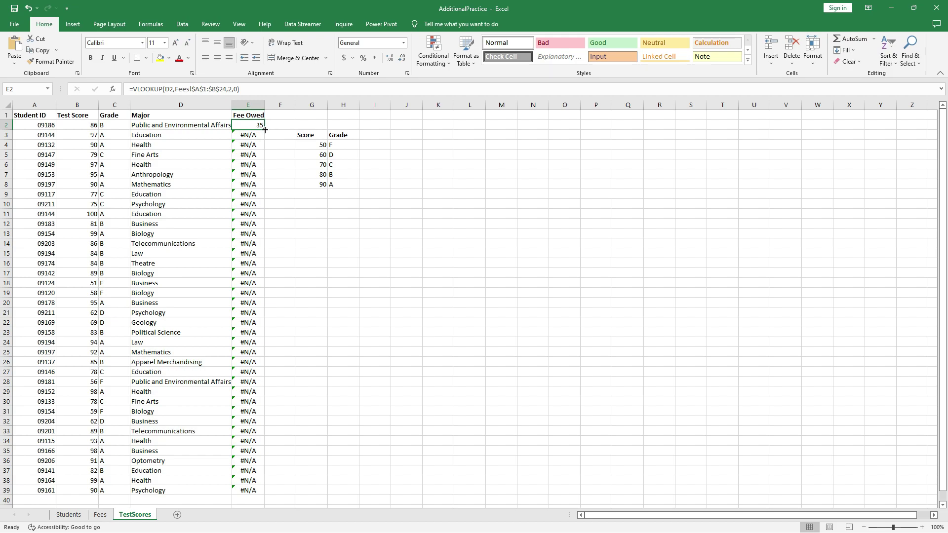
pyautogui.doubleClick(265, 129)
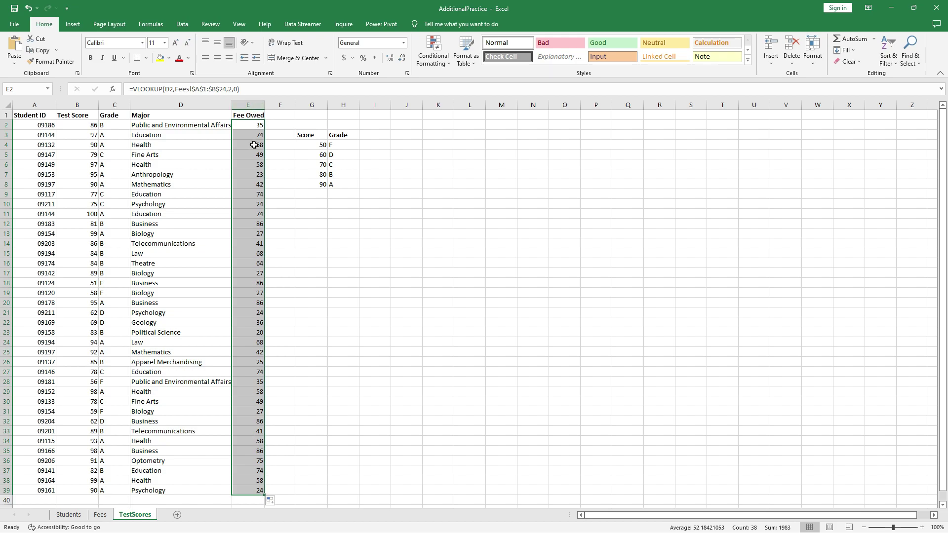
pyautogui.click(349, 53)
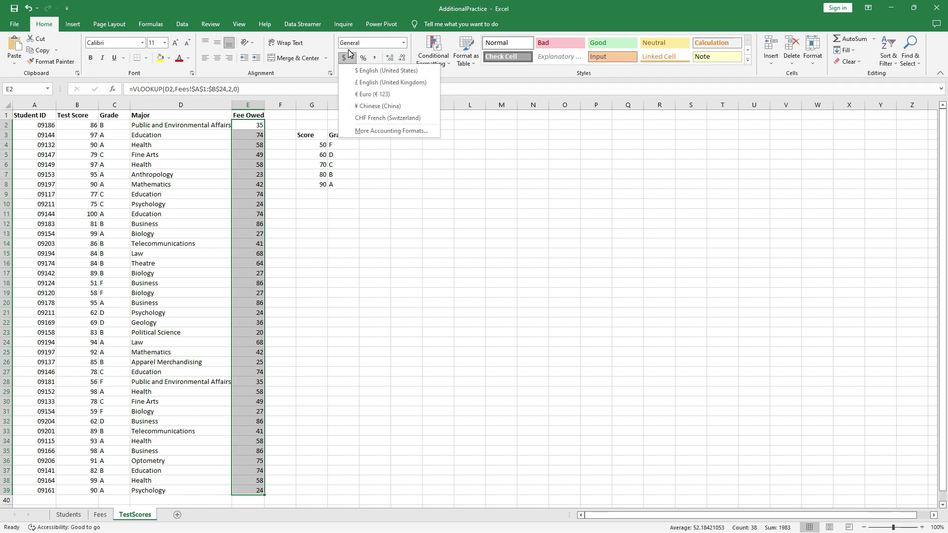
pyautogui.click(387, 70)
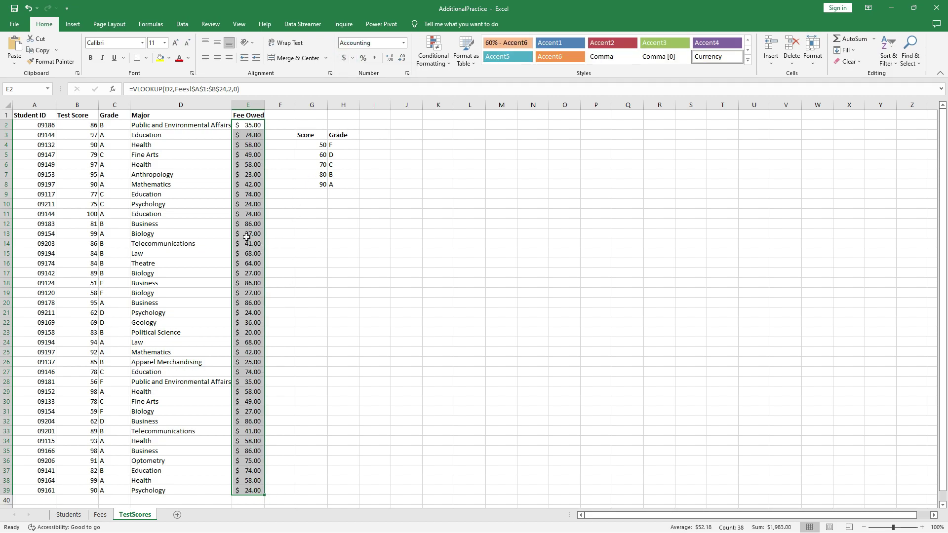
# Insert a new blank column at F, between Fee Owed and the score-to-grade table
pyautogui.click(280, 104)
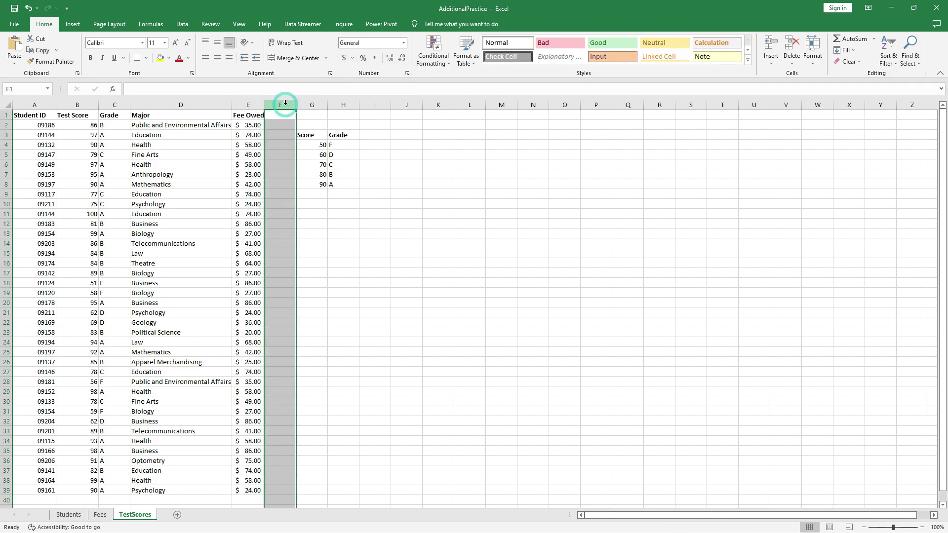
pyautogui.rightClick(281, 104)
pyautogui.click(312, 192)
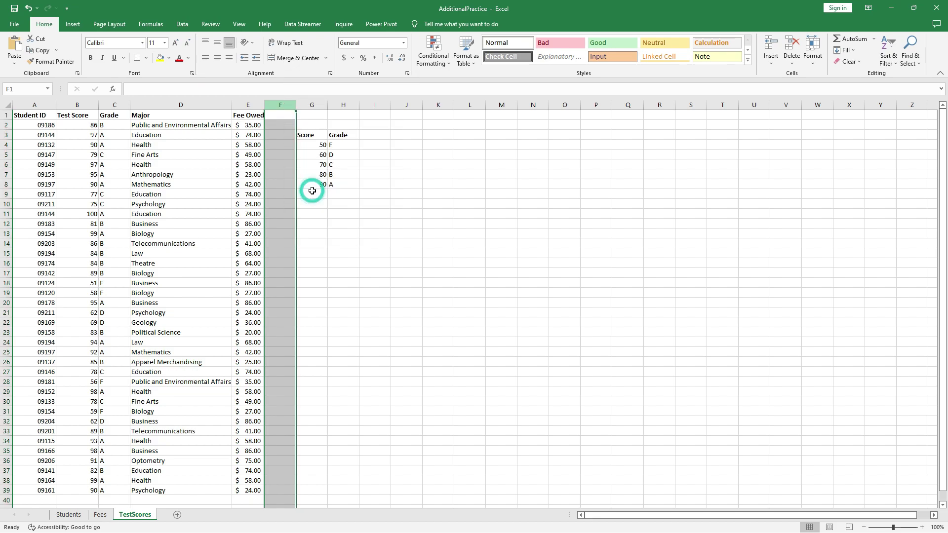
# Check the Residence Hall column on the Students sheet and enter the column header Residence in F1 of TestScores
pyautogui.click(80, 515)
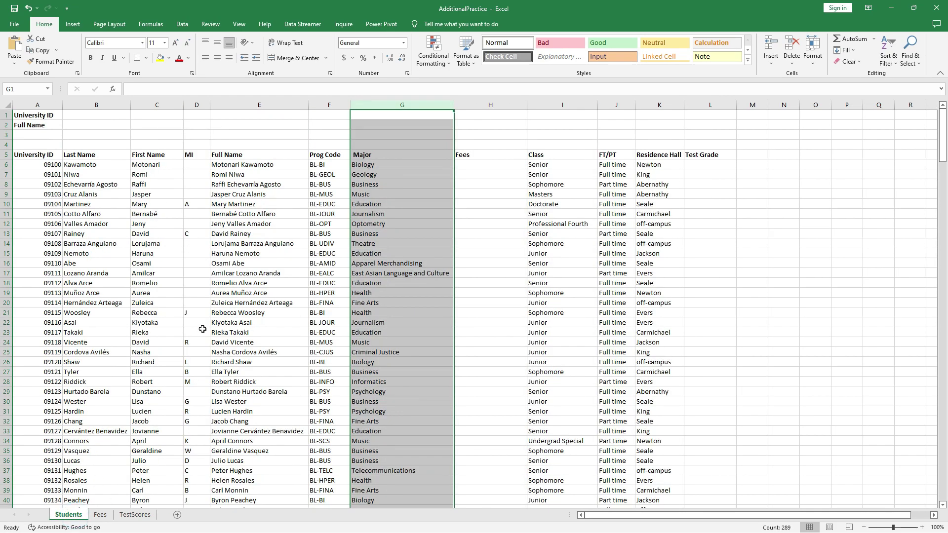
pyautogui.click(660, 104)
pyautogui.scroll(-5, 649, 204)
pyautogui.scroll(5, 649, 205)
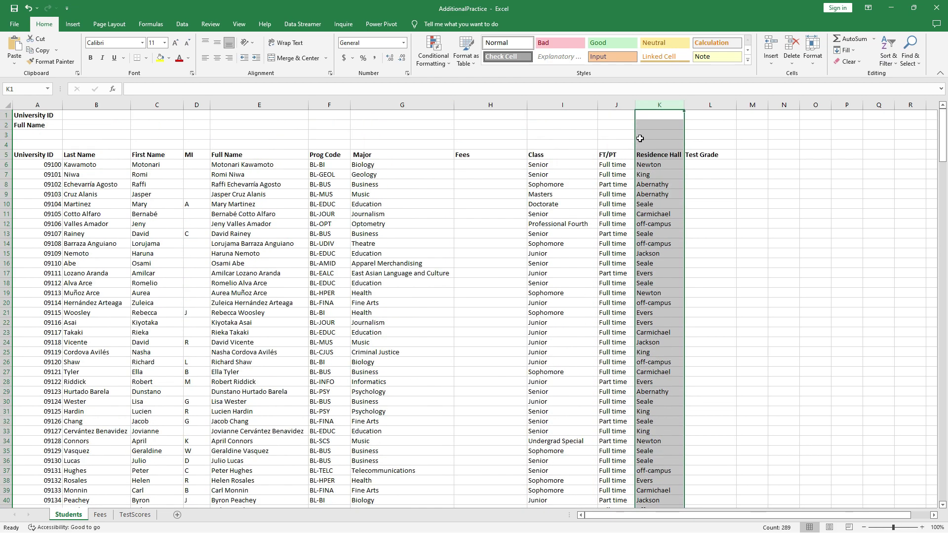
pyautogui.click(652, 156)
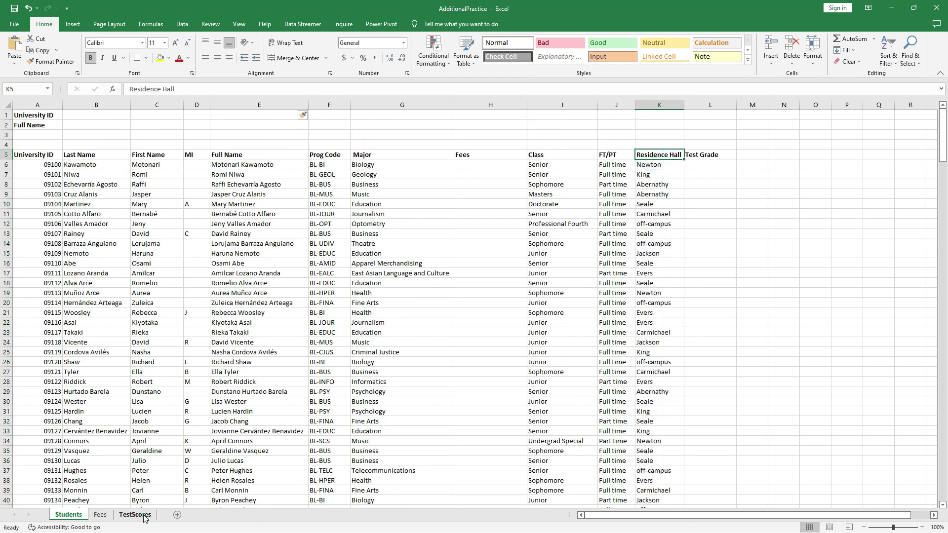
pyautogui.click(135, 515)
pyautogui.click(283, 115)
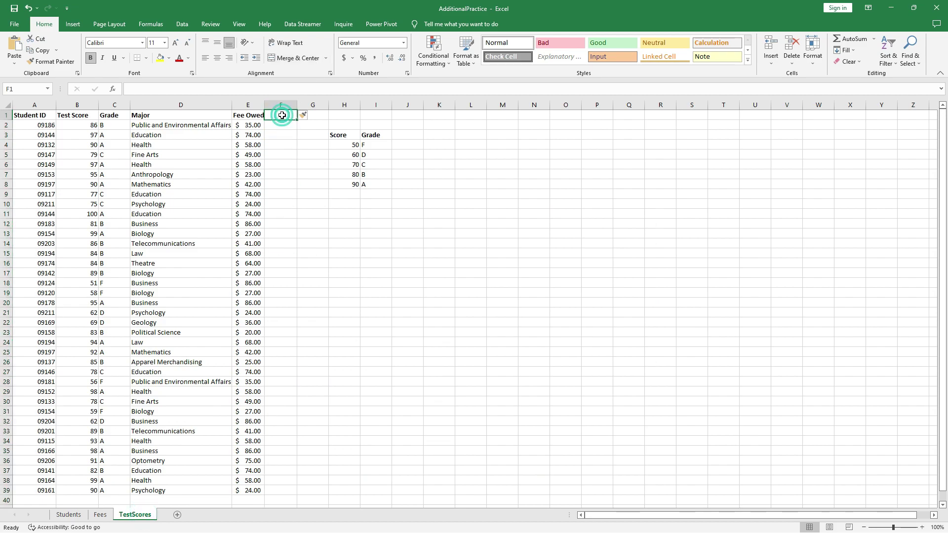
pyautogui.write('Residence')
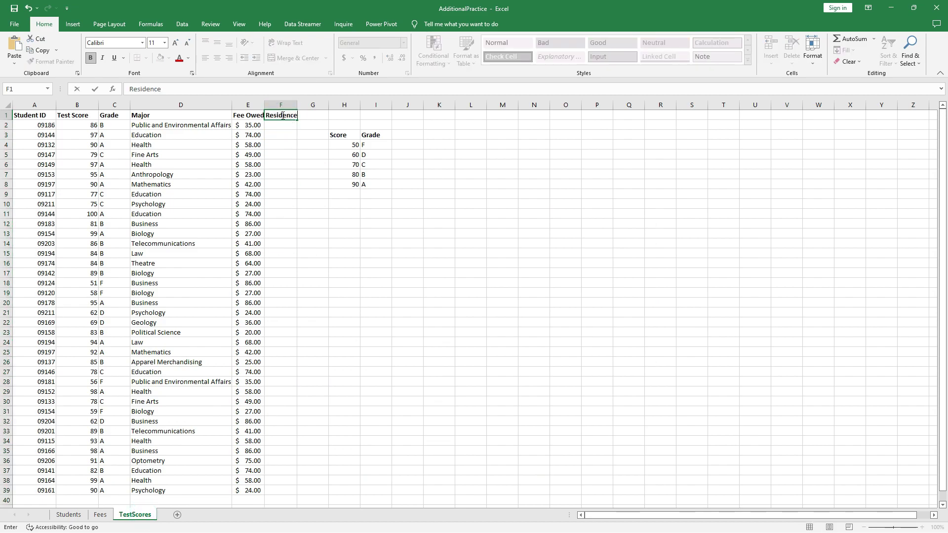
pyautogui.press('Return')
# Start a VLOOKUP in F2 with the student ID in A2 as the lookup value
pyautogui.write('=')
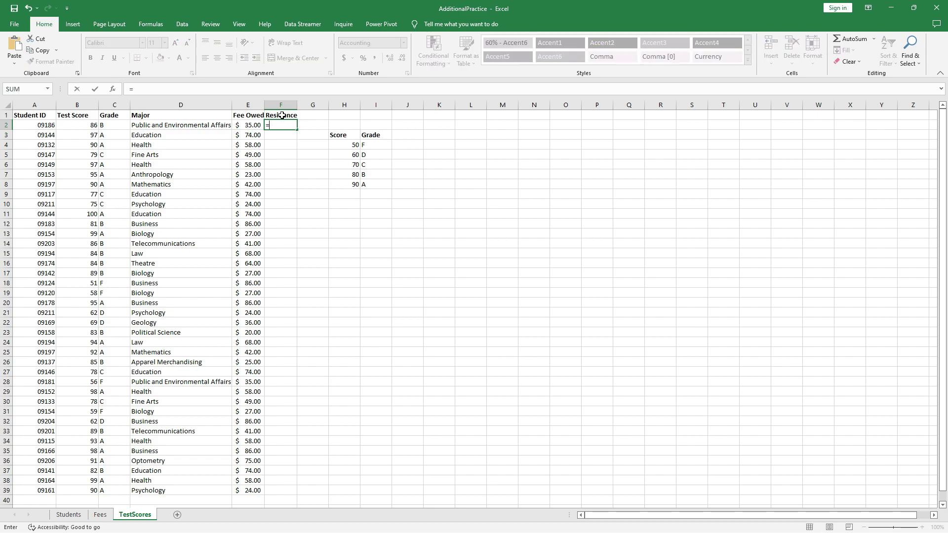
pyautogui.write('vlook')
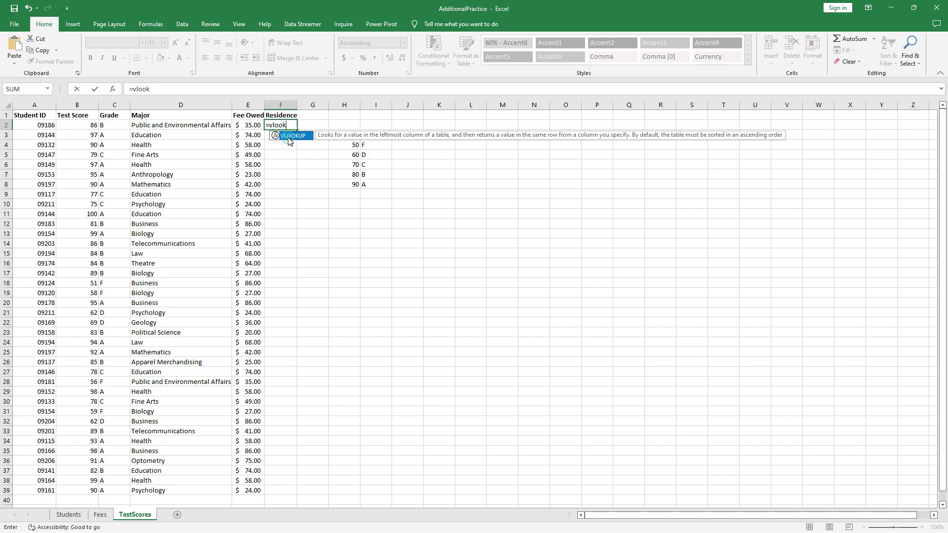
pyautogui.doubleClick(290, 136)
pyautogui.click(42, 128)
pyautogui.write(',')
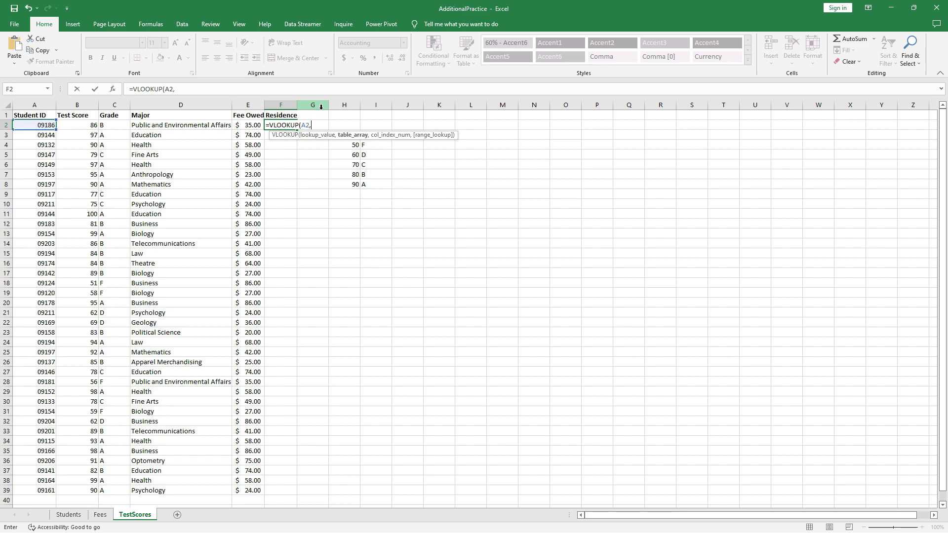
# Select the range A5:L293 on the Students sheet as the table array of the F2 VLOOKUP
pyautogui.click(69, 515)
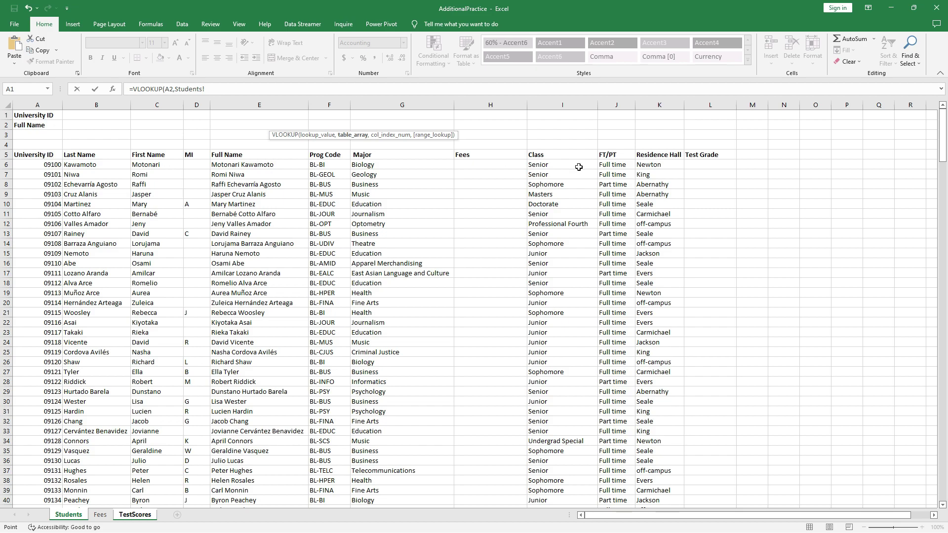
pyautogui.click(656, 154)
pyautogui.click(34, 156)
pyautogui.hotkey('shift', 'Right')
pyautogui.hotkey('shift', 'Right')
pyautogui.hotkey('shift', 'Right')
pyautogui.hotkey('shift', 'Right')
pyautogui.hotkey('shift', 'Right')
pyautogui.hotkey('shift', 'Right')
pyautogui.hotkey('shift', 'Right')
pyautogui.hotkey('shift', 'Right')
pyautogui.hotkey('shift', 'Right')
pyautogui.hotkey('shift', 'Right')
pyautogui.hotkey('shift', 'Right')
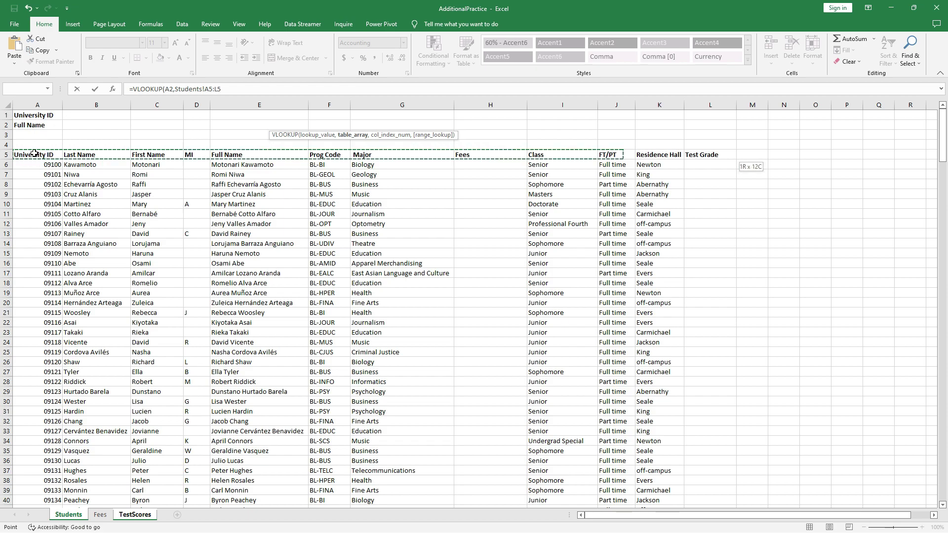
pyautogui.hotkey('ctrl', 'shift', 'Down')
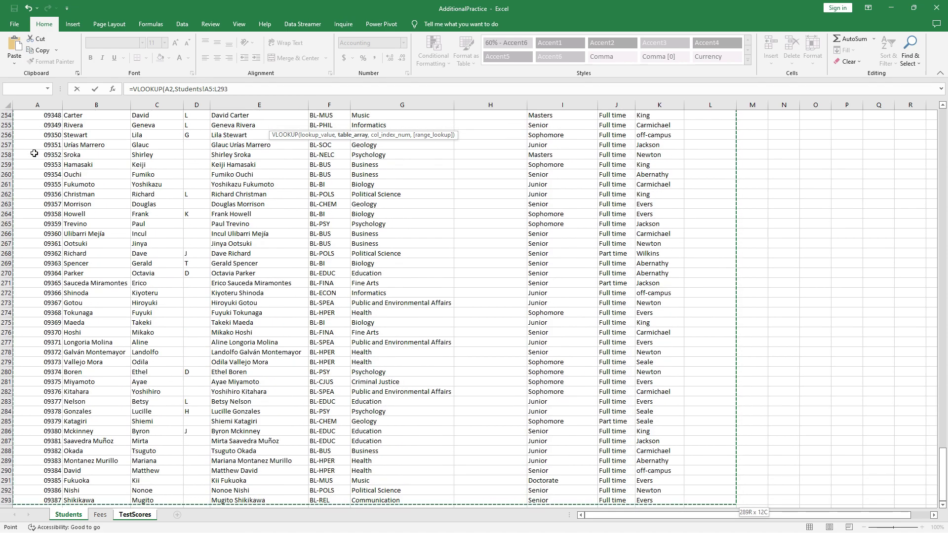
# Make the F2 table array absolute as Students!$A$5:$L$293 and add a comma for the column index argument
pyautogui.click(206, 89)
pyautogui.write('$')
pyautogui.click(211, 89)
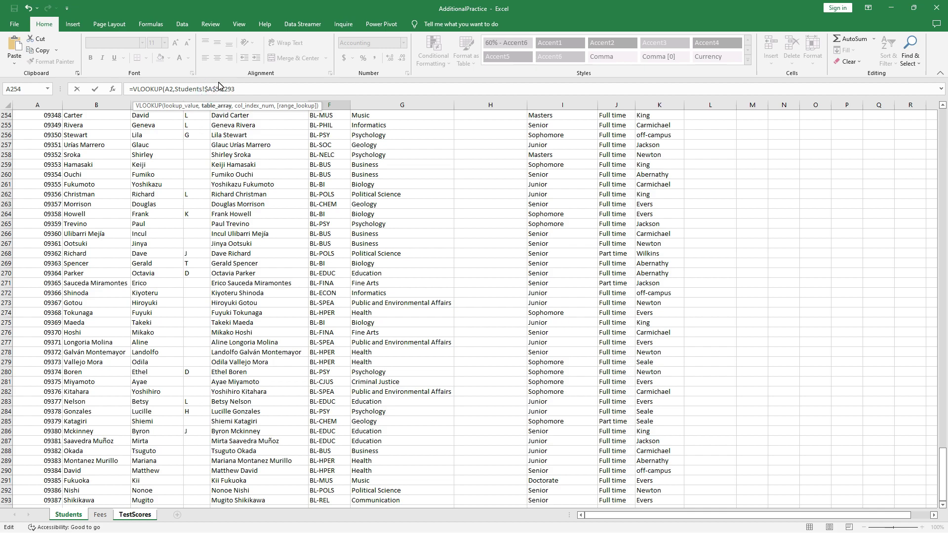
pyautogui.write('$')
pyautogui.click(222, 90)
pyautogui.write('$')
pyautogui.click(229, 89)
pyautogui.write('$L$')
pyautogui.click(247, 88)
pyautogui.write(',')
pyautogui.rightClick(247, 88)
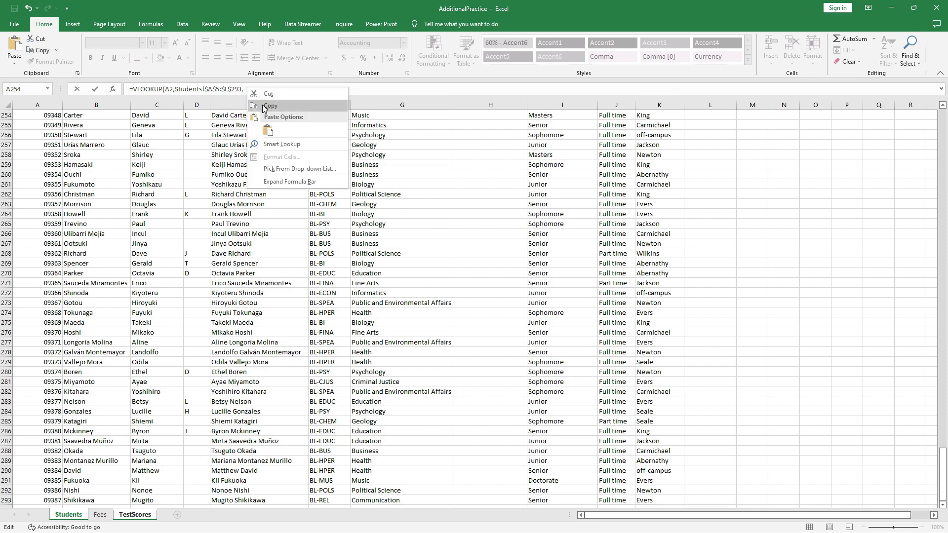
# Complete the F2 VLOOKUP with column index 11 for Residence Hall and 0 for an exact match
pyautogui.scroll(12, 614, 243)
pyautogui.scroll(20, 614, 243)
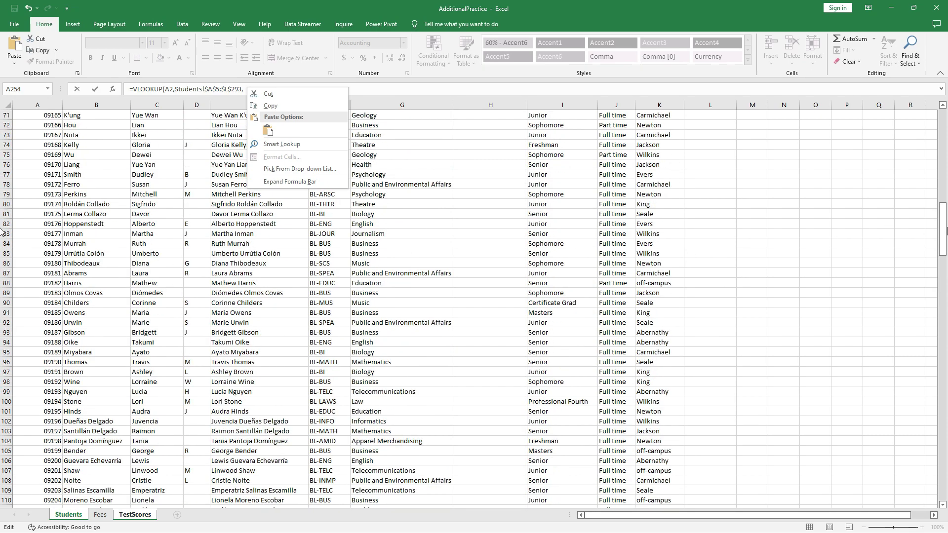
pyautogui.click(943, 225)
pyautogui.moveTo(943, 225); pyautogui.dragTo(942, 117)
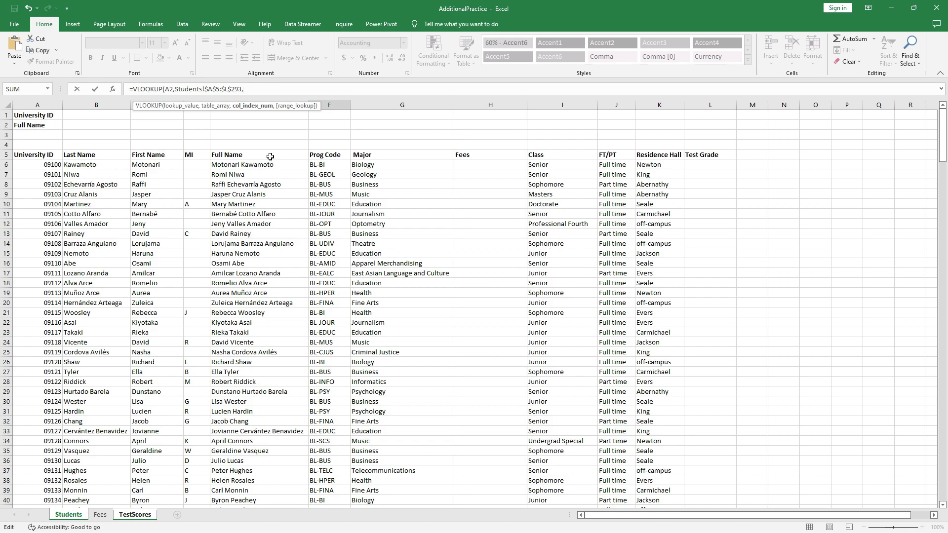
pyautogui.write(',0')
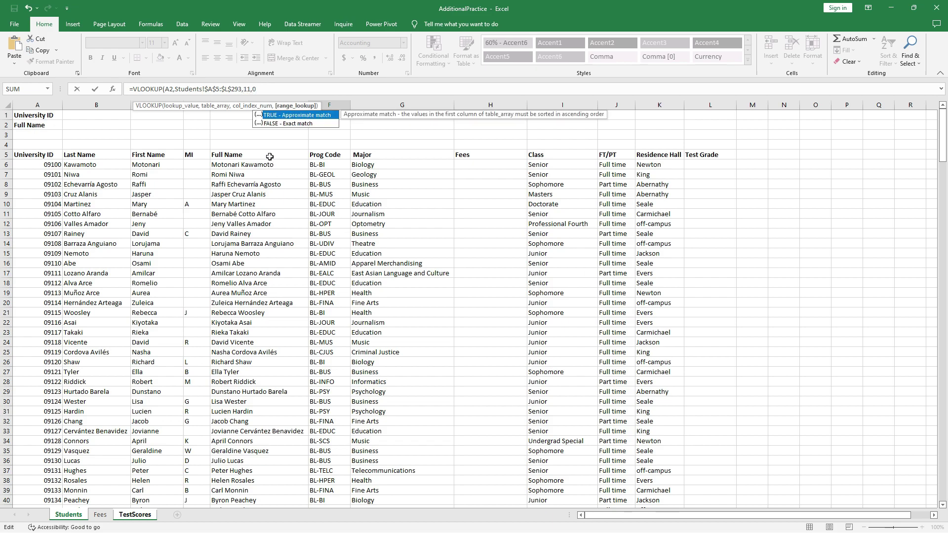
pyautogui.write(')')
pyautogui.press('Return')
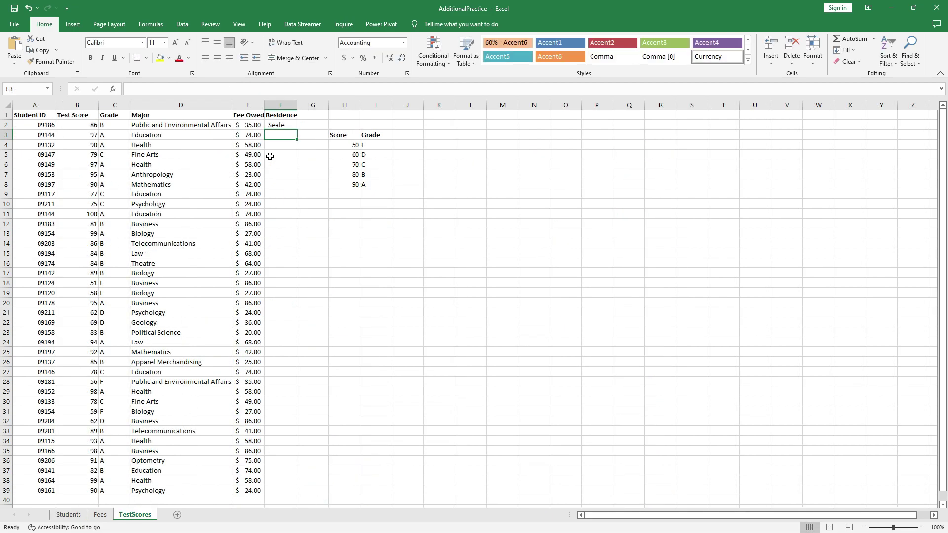
# Fill the F2 residence formula down to F39 and autofit the width of column F
pyautogui.click(297, 127)
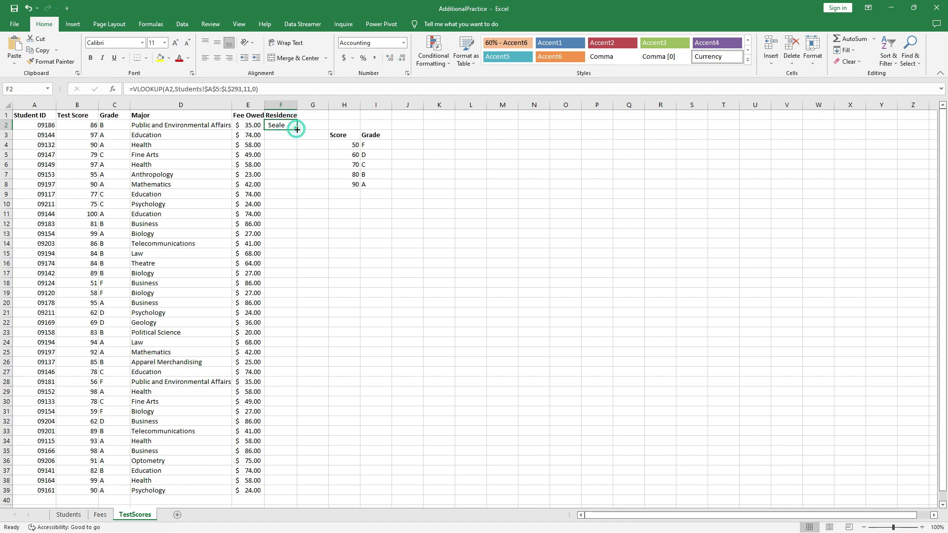
pyautogui.doubleClick(297, 129)
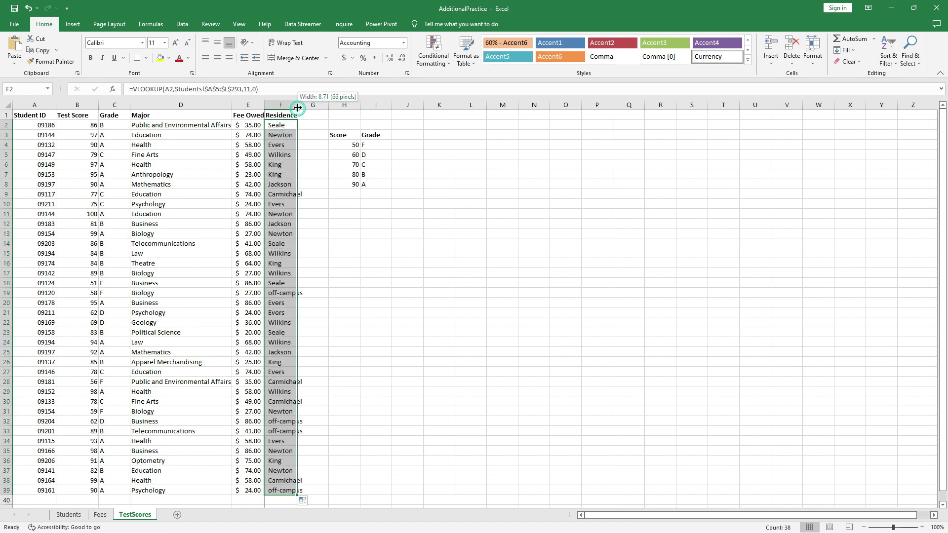
pyautogui.doubleClick(298, 108)
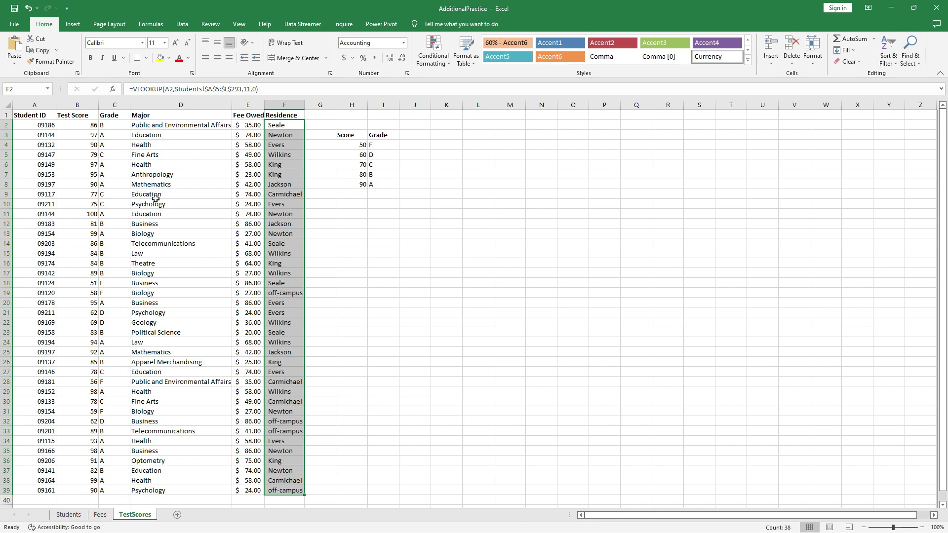
# Convert the range A1:F39 on TestScores into a table with headers
pyautogui.moveTo(38, 117); pyautogui.dragTo(286, 484)
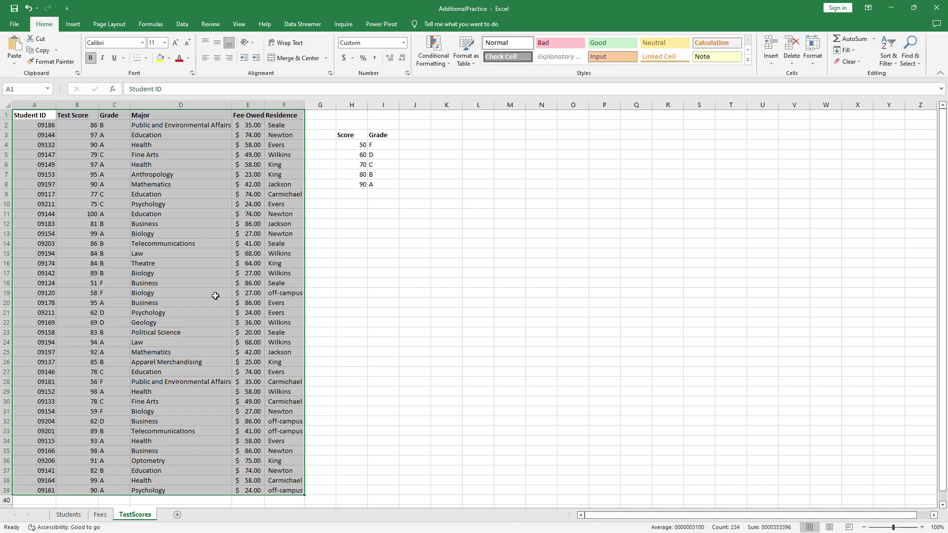
pyautogui.click(73, 23)
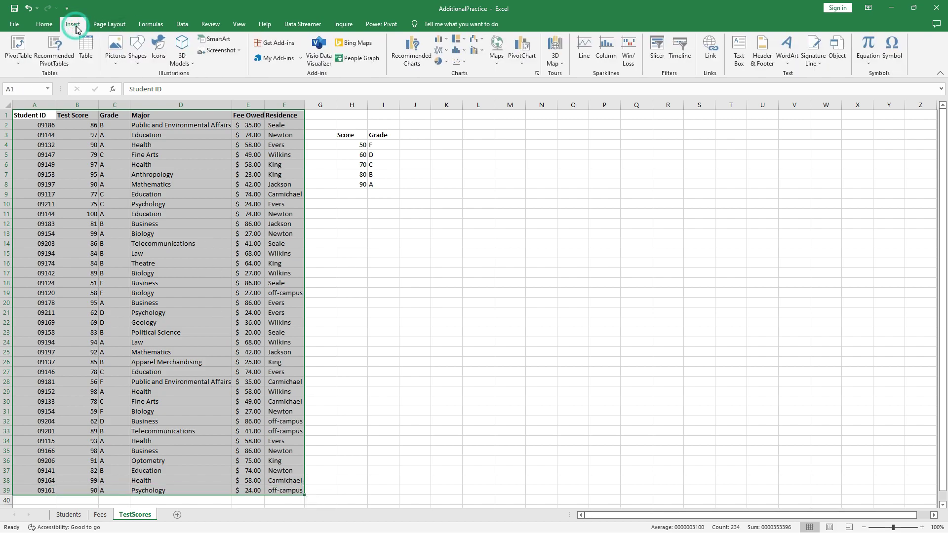
pyautogui.click(93, 44)
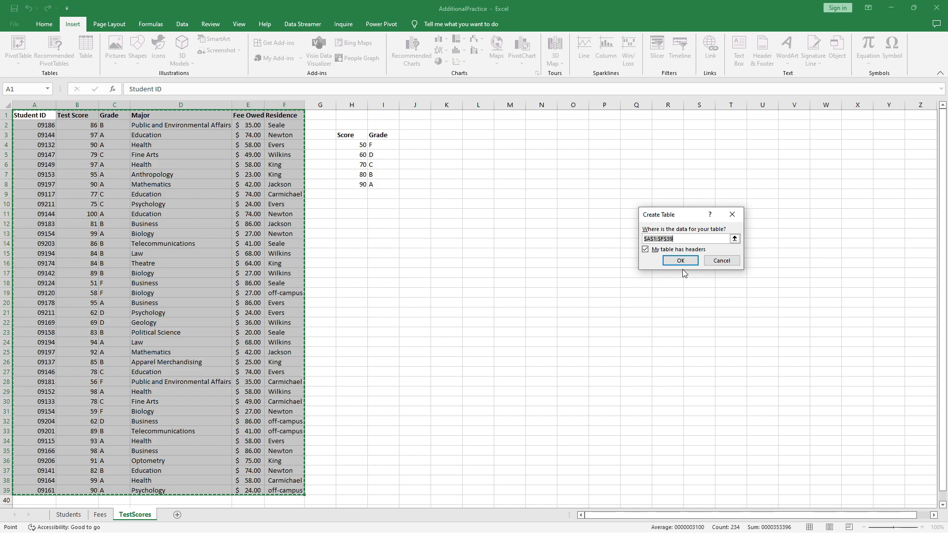
pyautogui.click(676, 262)
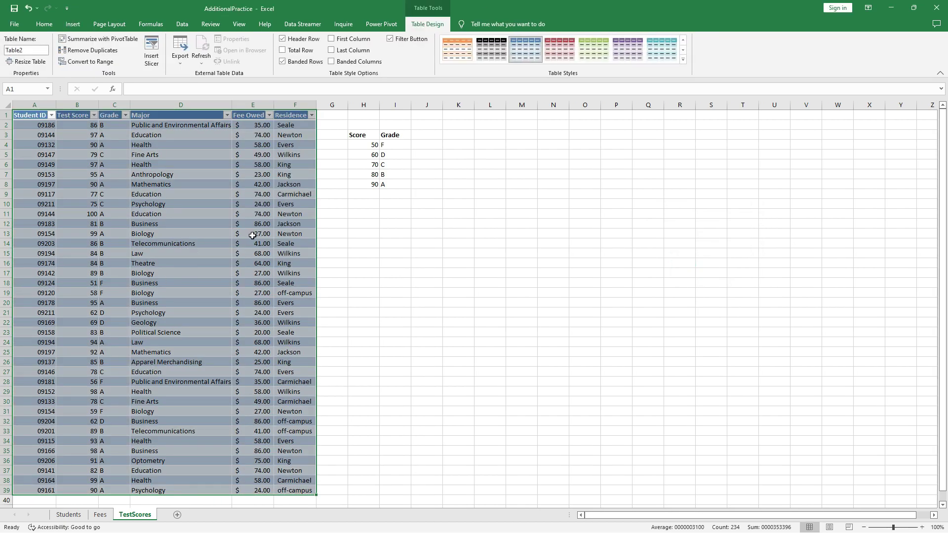
# Insert a PivotTable on a new worksheet based on the whole TestScores table
pyautogui.click(252, 235)
pyautogui.moveTo(25, 115); pyautogui.dragTo(295, 490)
pyautogui.click(71, 24)
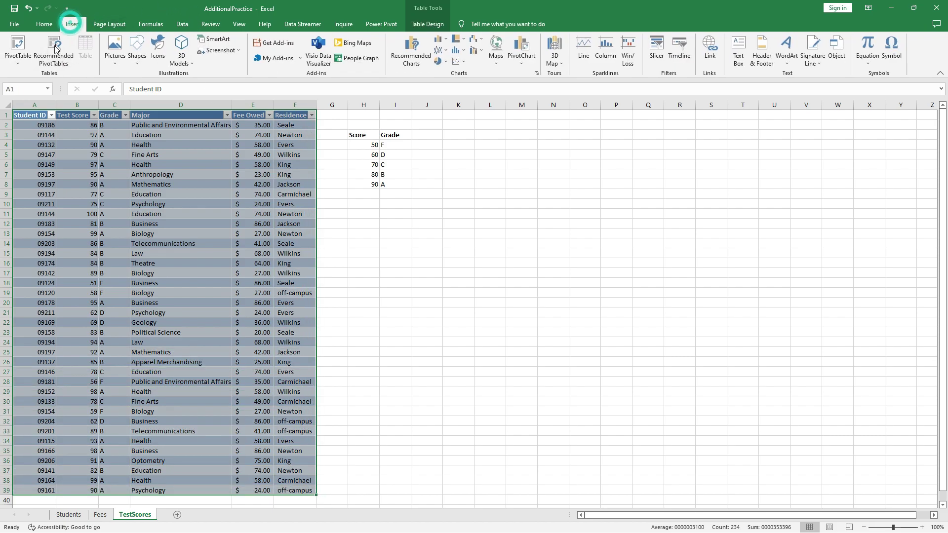
pyautogui.click(18, 49)
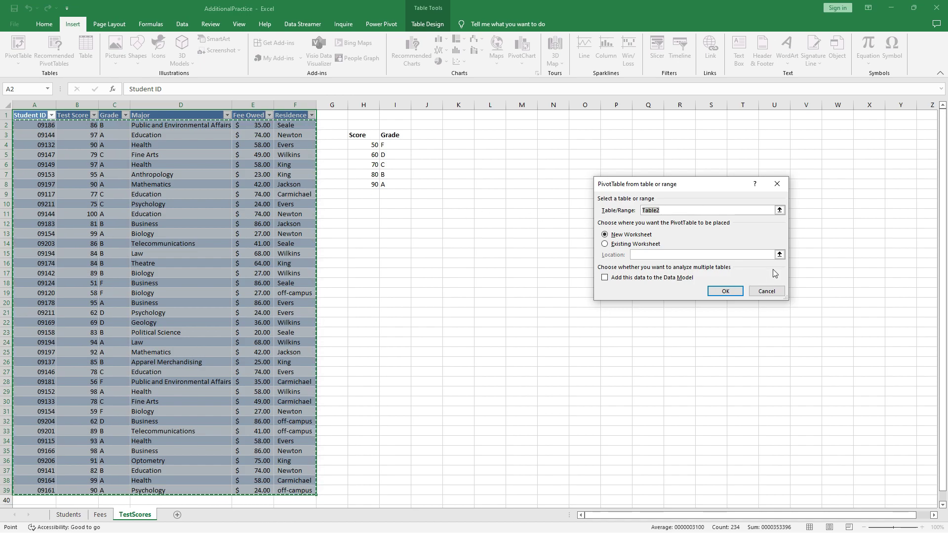
pyautogui.click(726, 291)
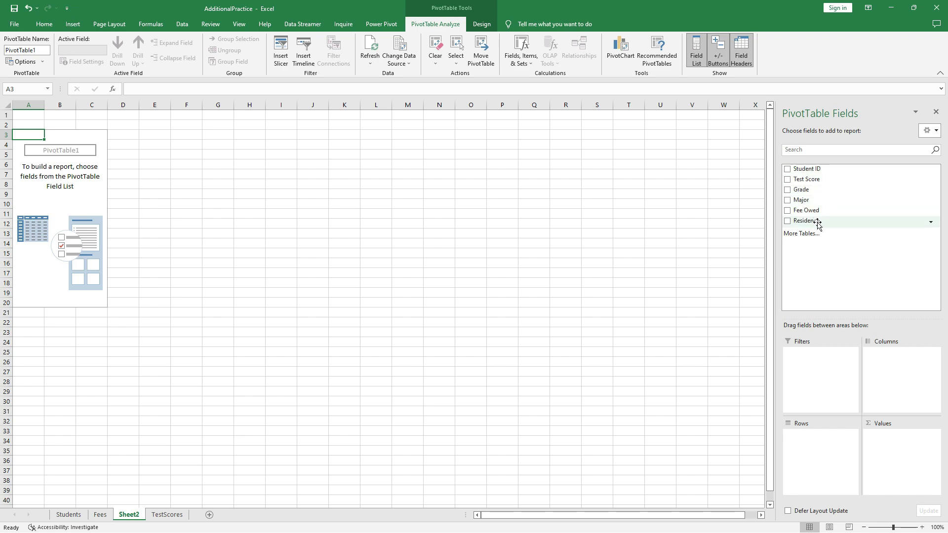
# Build the PivotTable with Residence as the rows and the sum of Fee Owed as the values
pyautogui.moveTo(818, 223); pyautogui.dragTo(830, 447)
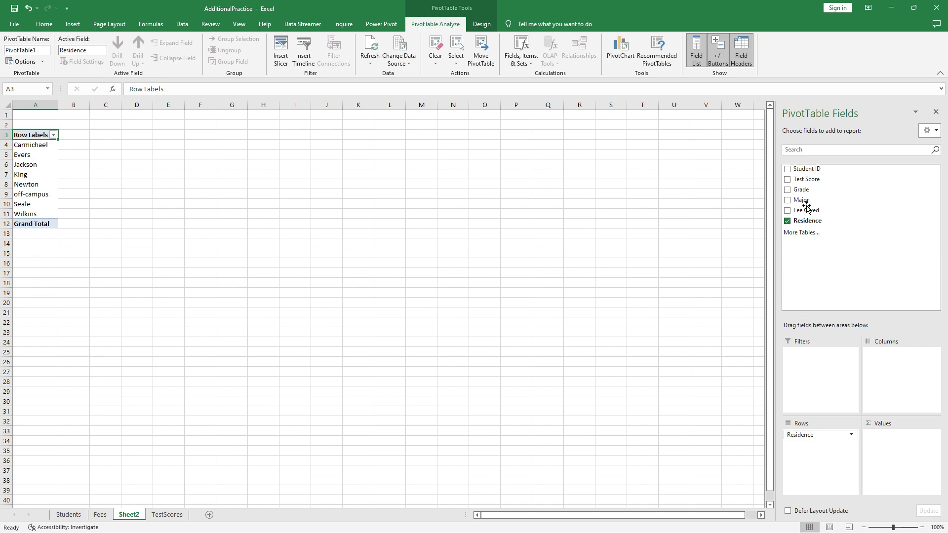
pyautogui.moveTo(806, 211); pyautogui.dragTo(923, 459)
pyautogui.click(44, 145)
# Return to the TestScores sheet and inspect the Fee Owed lookup formula in E14
pyautogui.click(101, 515)
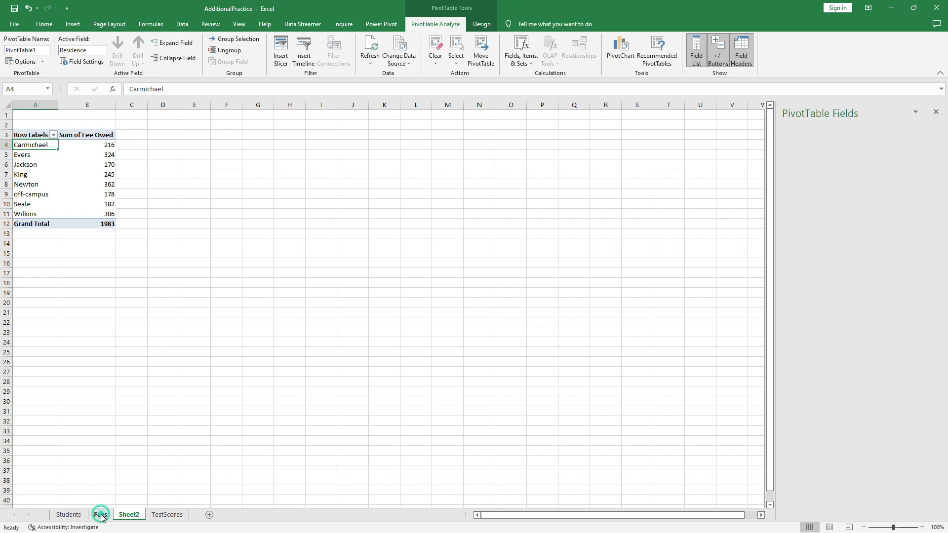
pyautogui.click(166, 515)
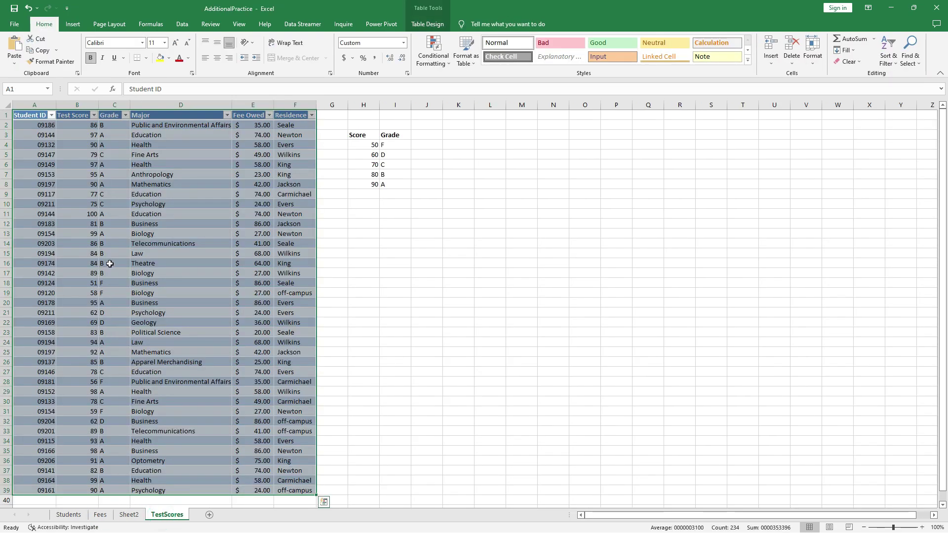
pyautogui.click(259, 244)
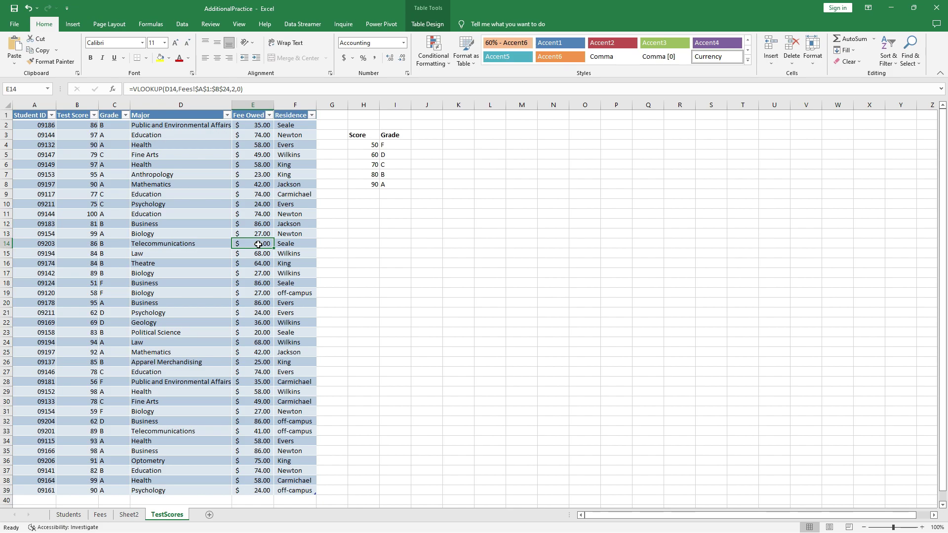